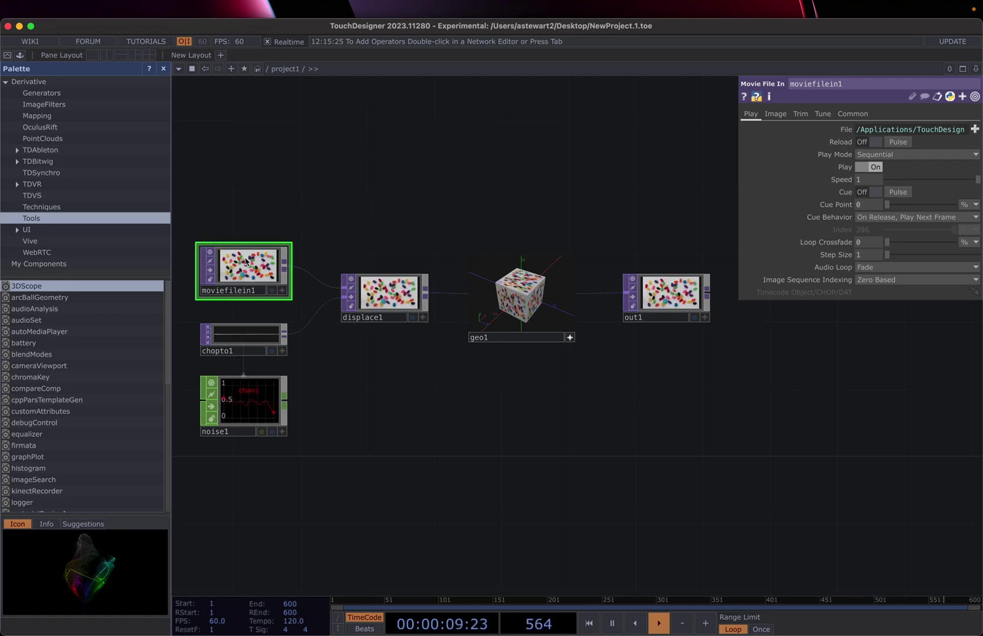
# Step: View the parameters of displace1, out1, noise1, chopto1 and moviefilein1 in turn
pyautogui.click(411, 304)
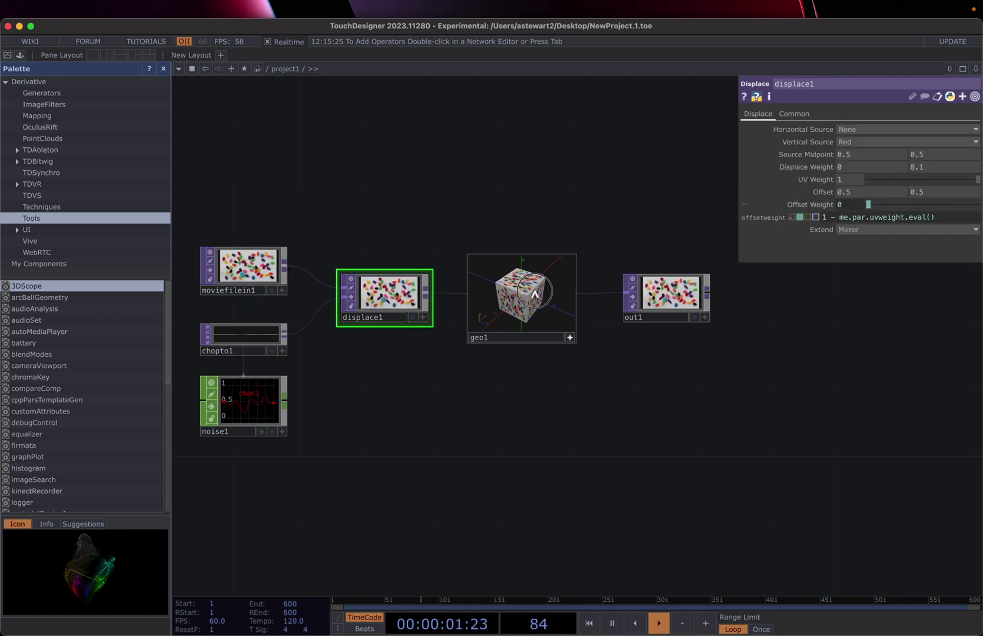
pyautogui.click(657, 297)
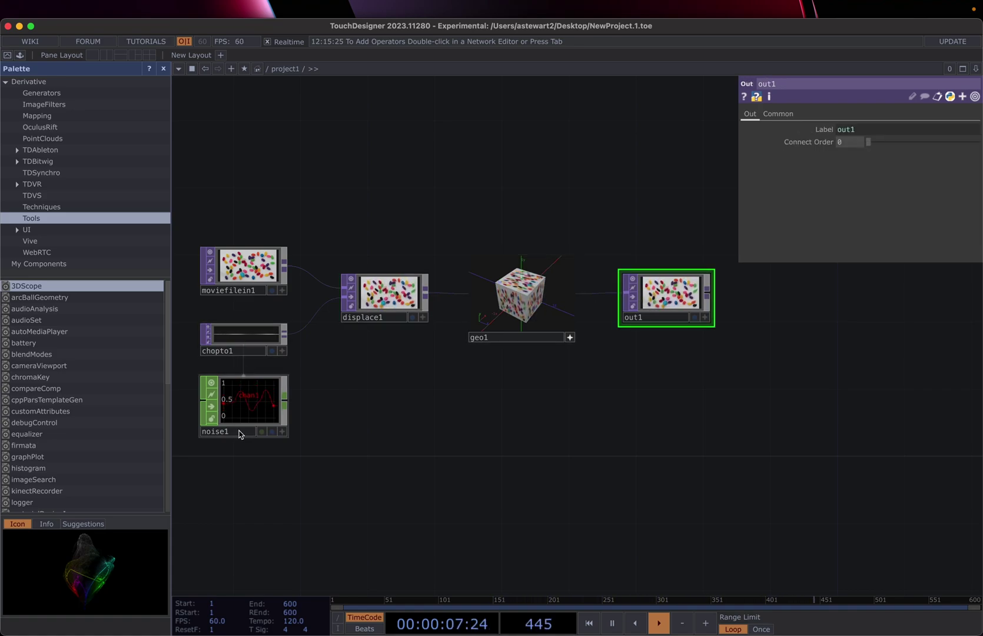
pyautogui.click(249, 401)
pyautogui.click(247, 334)
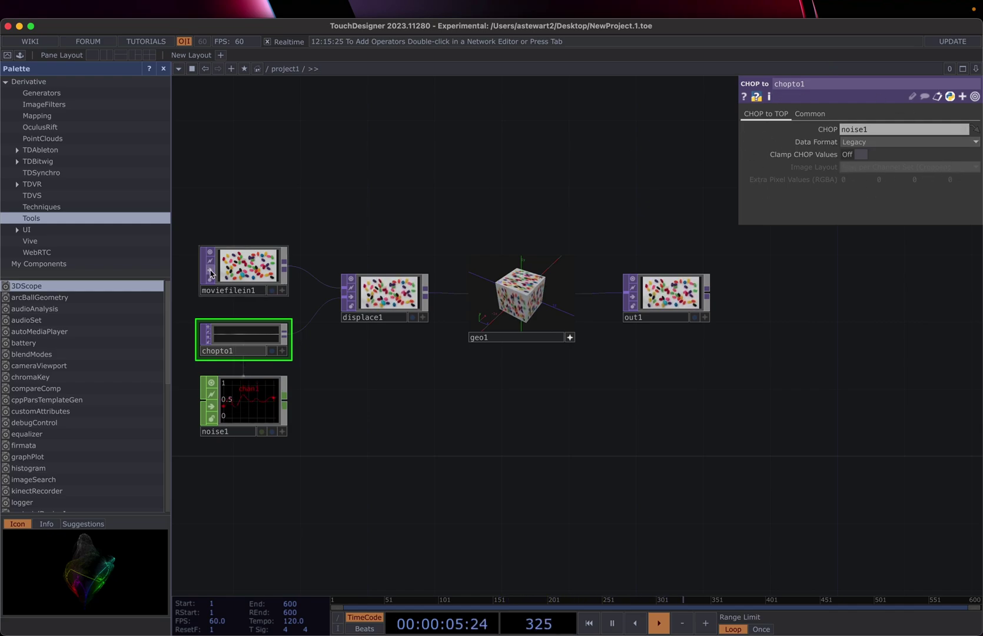
pyautogui.click(233, 272)
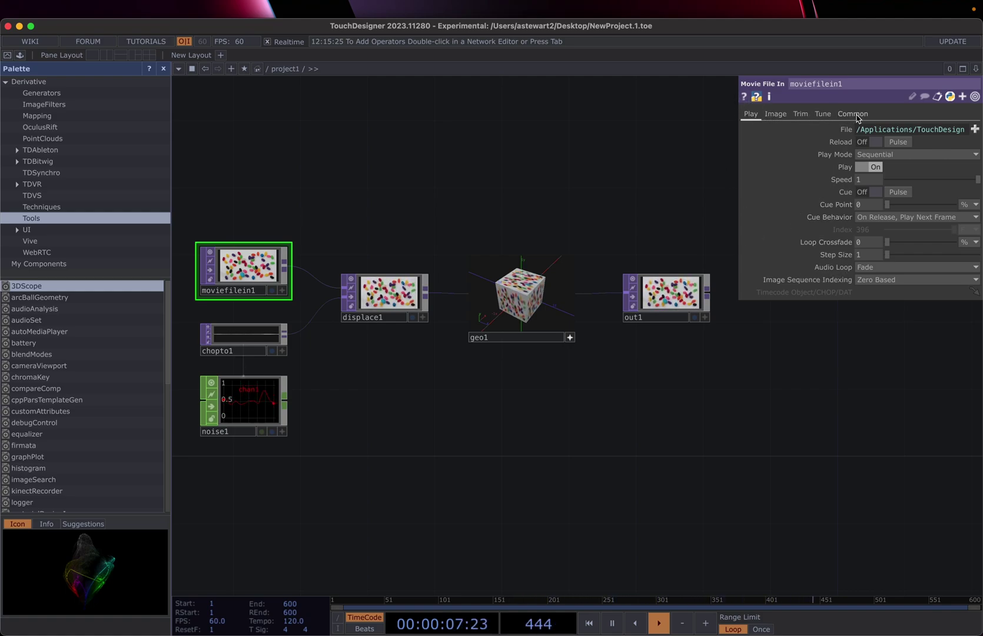
# Step: Review moviefilein1's Image, Trim, Tune and Common settings, ending back on its Play settings
pyautogui.click(776, 116)
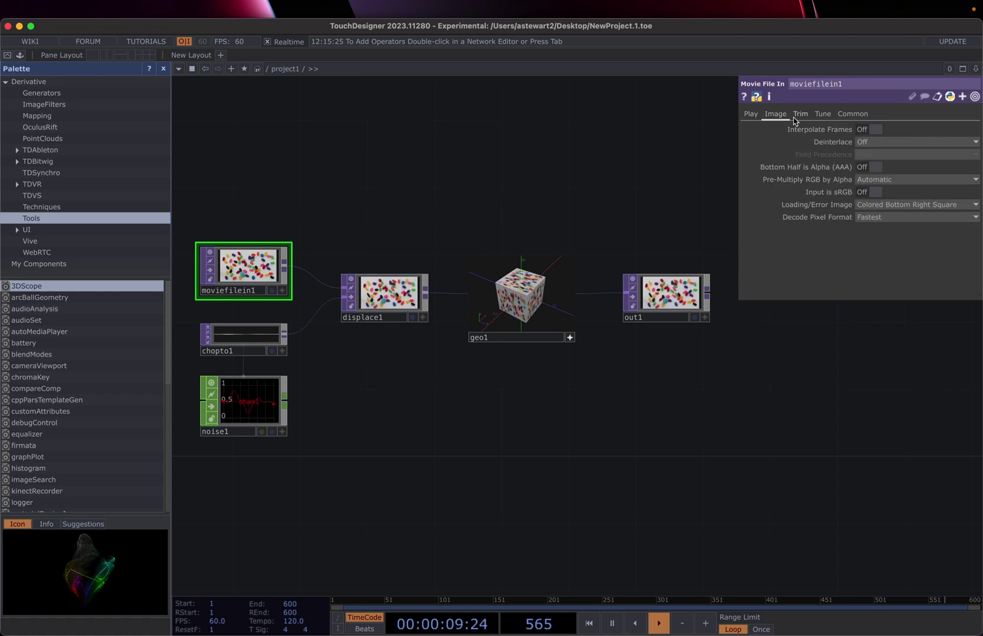
pyautogui.click(801, 116)
pyautogui.click(823, 114)
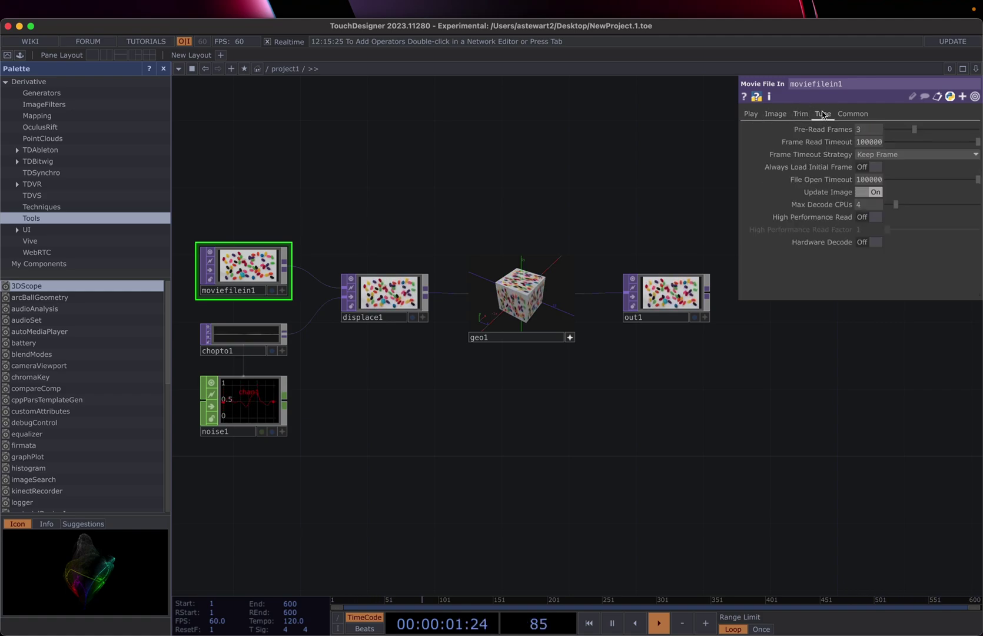
pyautogui.click(852, 114)
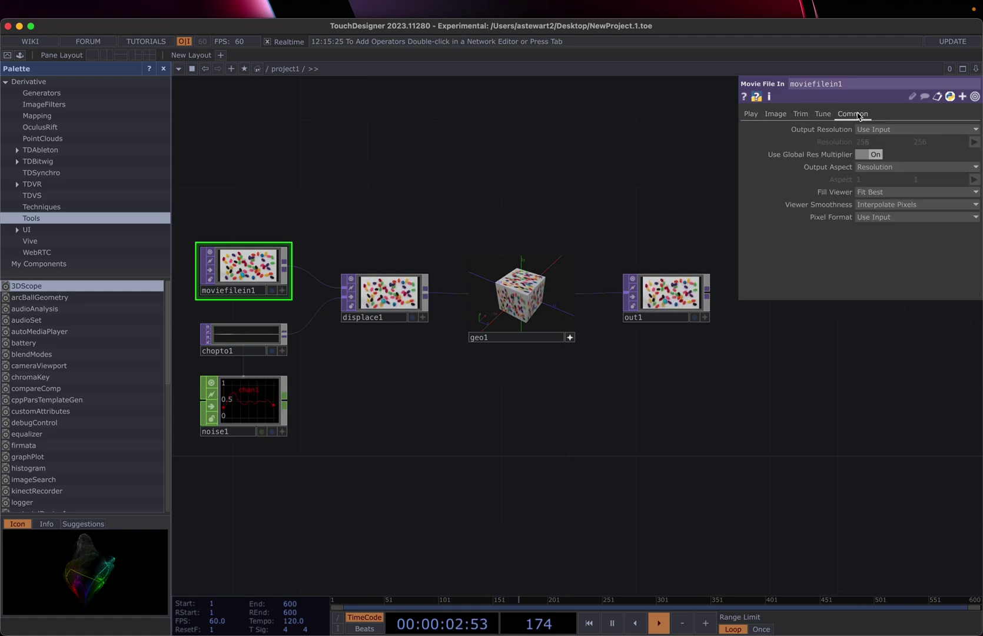
pyautogui.click(751, 118)
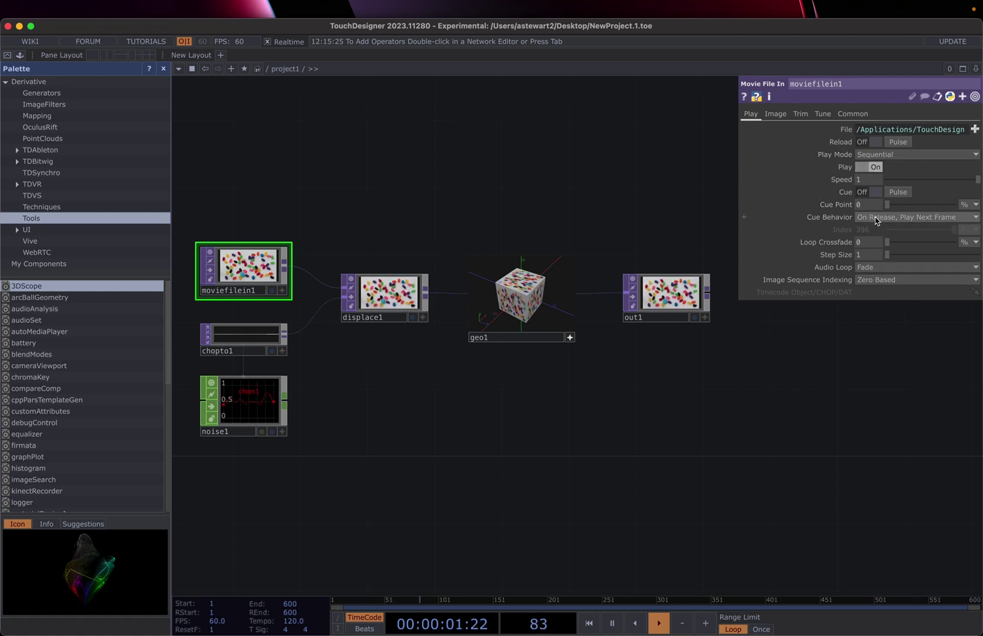
pyautogui.click(777, 116)
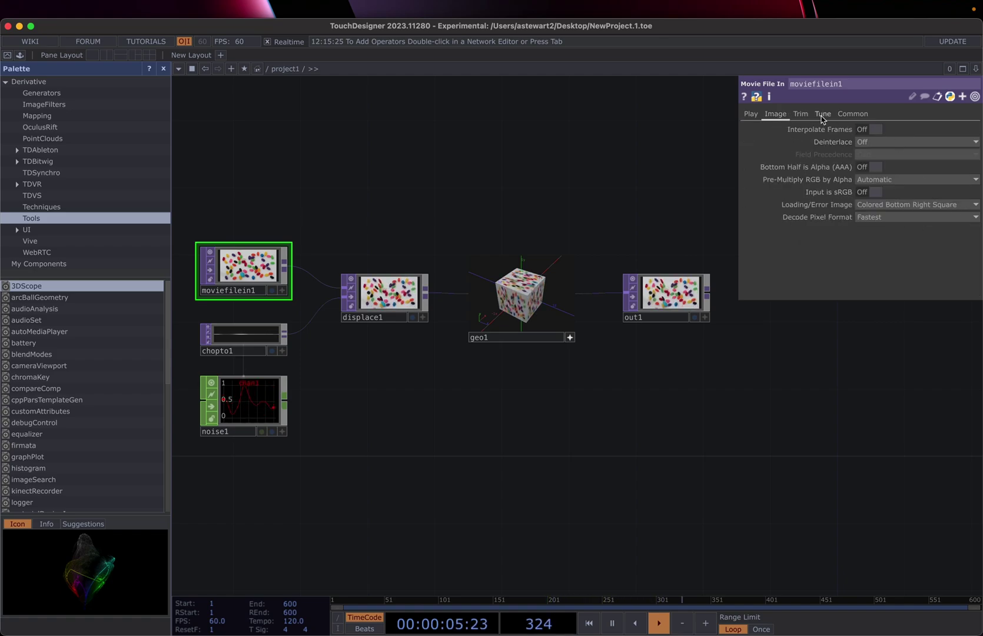
pyautogui.click(851, 114)
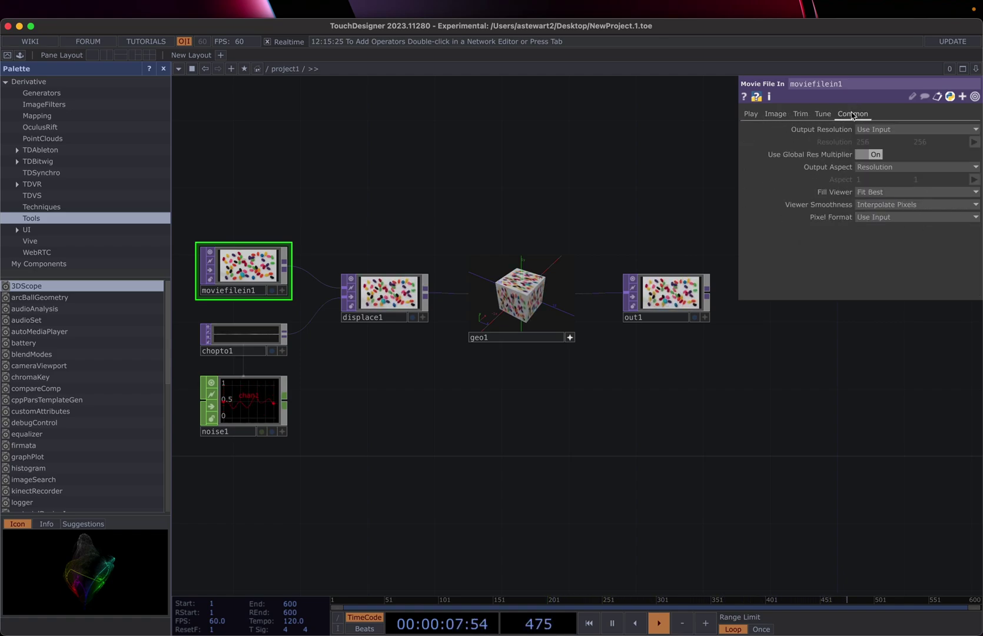
pyautogui.click(749, 117)
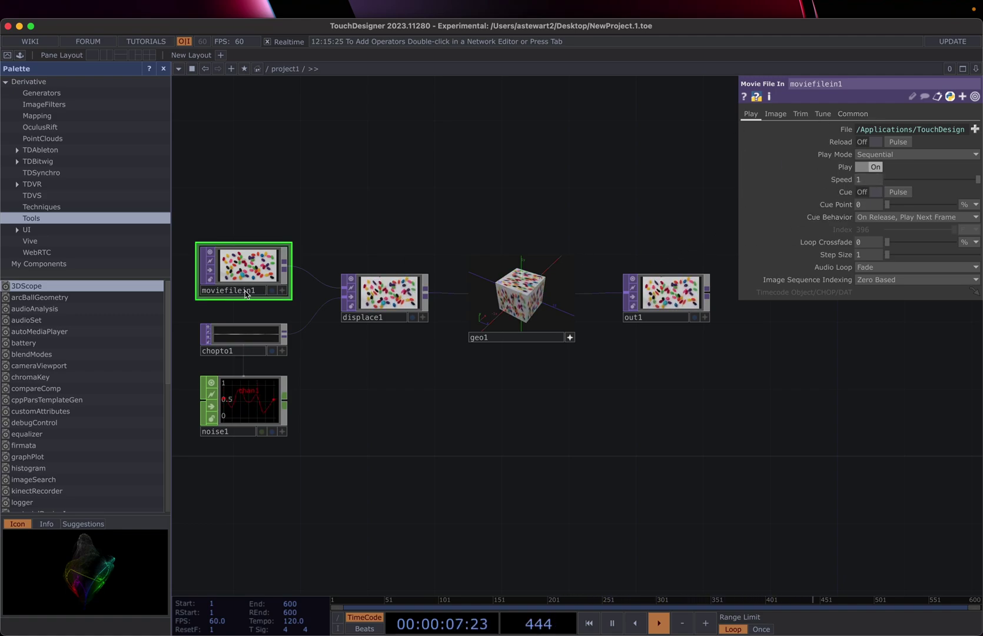
# Step: Show chopto1's parameters, switch on a noise1 flag, and make geo1's viewer interactive
pyautogui.click(227, 340)
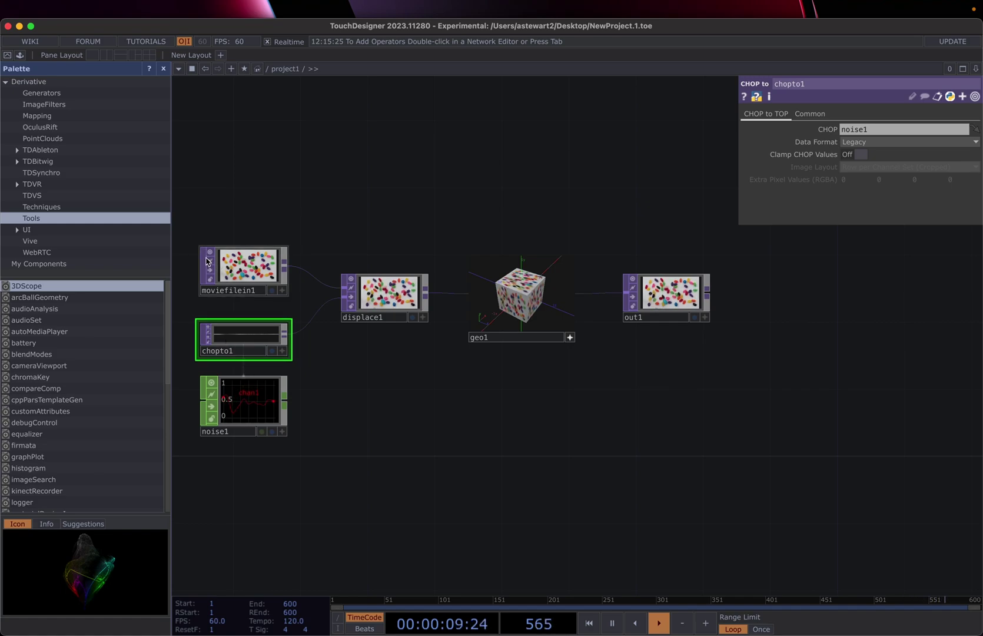
pyautogui.click(211, 394)
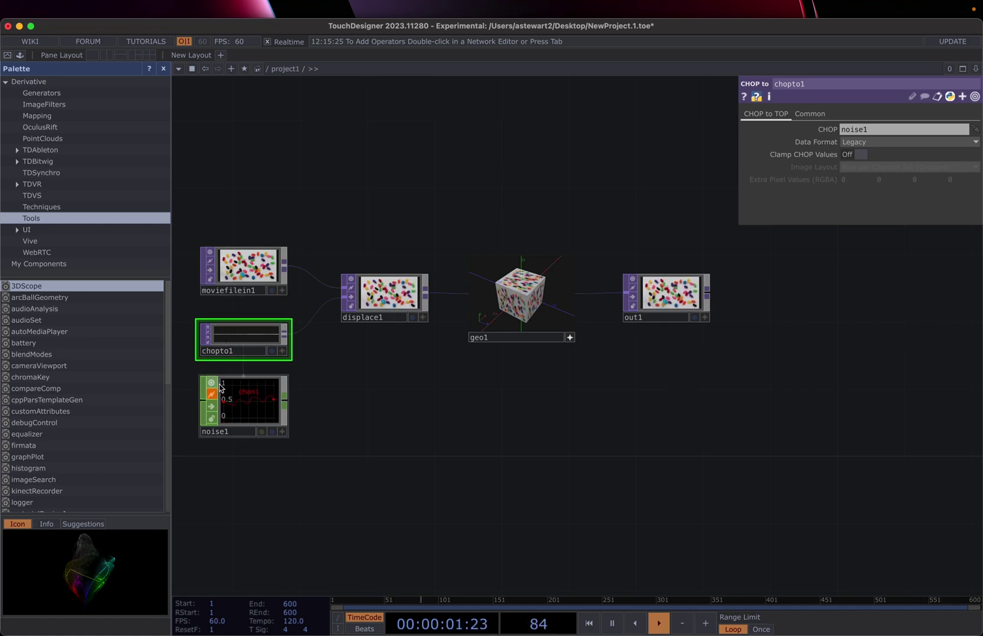
pyautogui.click(569, 338)
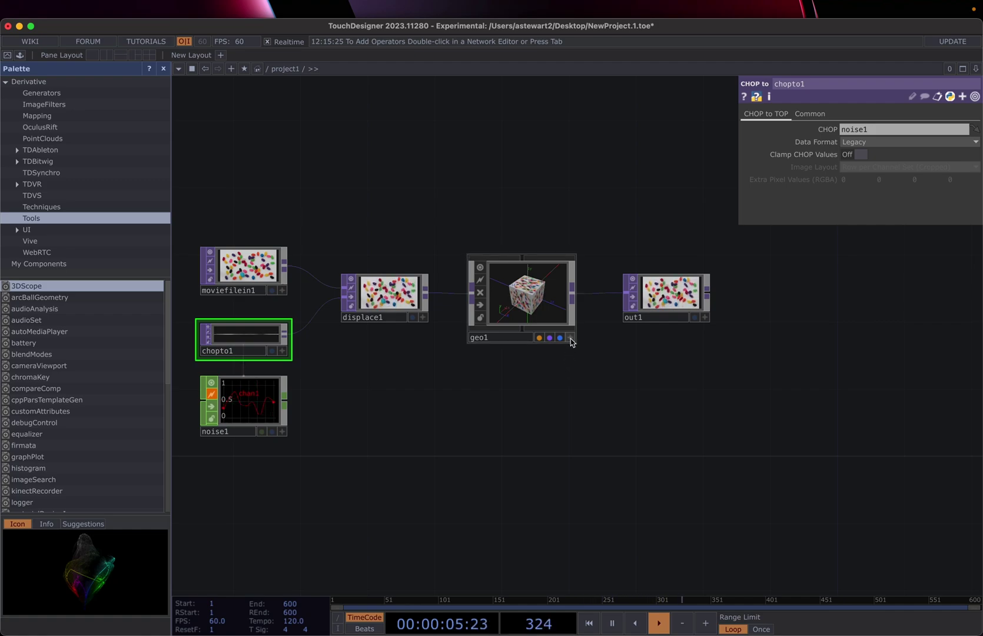
pyautogui.click(570, 338)
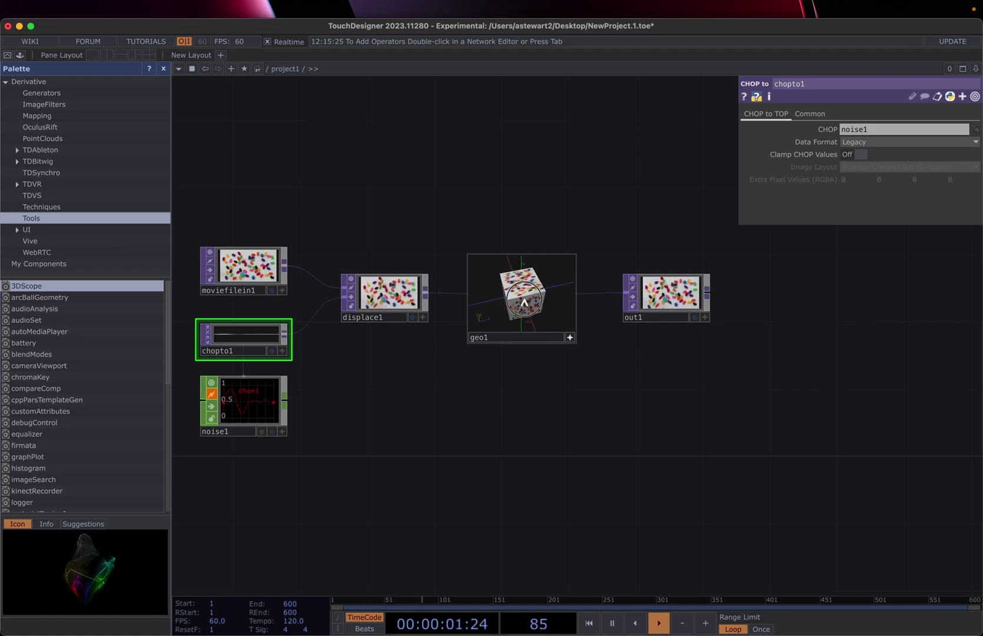
# Step: Orbit the cube in geo1's viewer, then exit the viewer and show geo1's Geometry parameters
pyautogui.moveTo(521, 293); pyautogui.dragTo(509, 294)
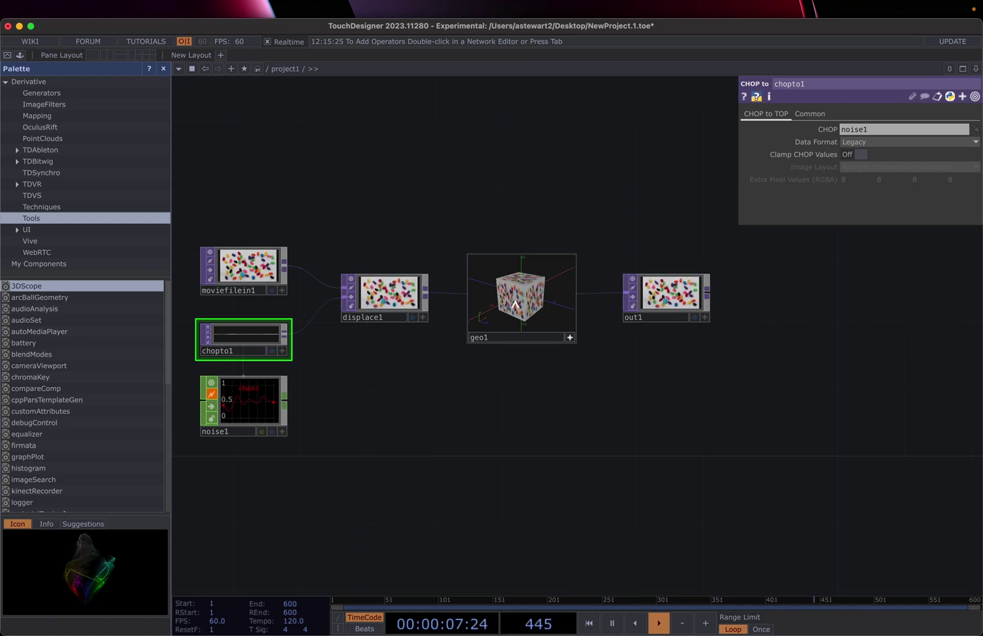
pyautogui.moveTo(515, 305)
pyautogui.mouseDown()
pyautogui.moveTo(529, 314)
pyautogui.moveTo(520, 291)
pyautogui.moveTo(526, 305)
pyautogui.mouseUp()
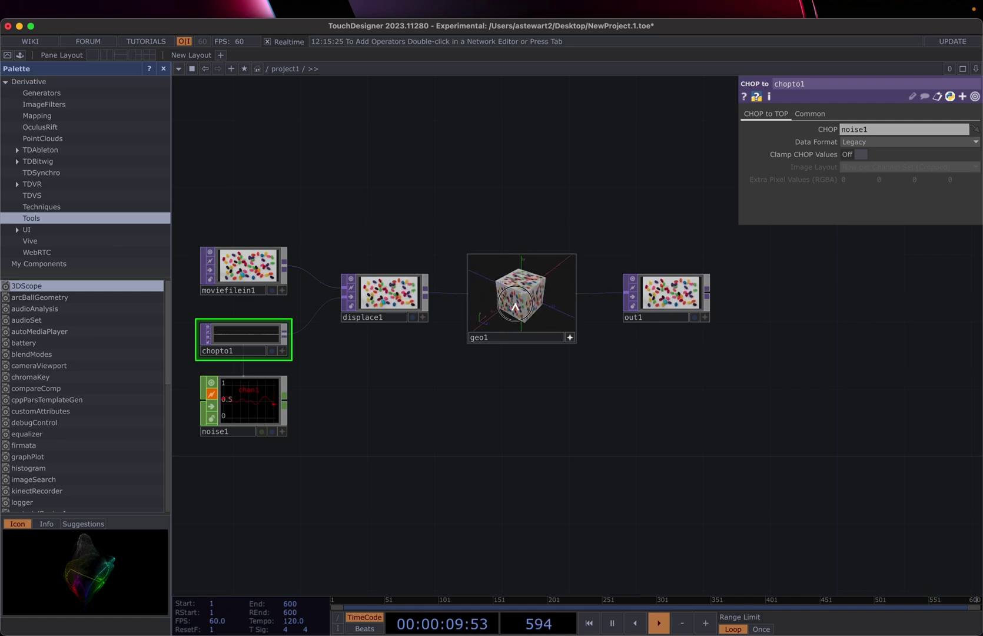
pyautogui.click(571, 338)
pyautogui.click(539, 291)
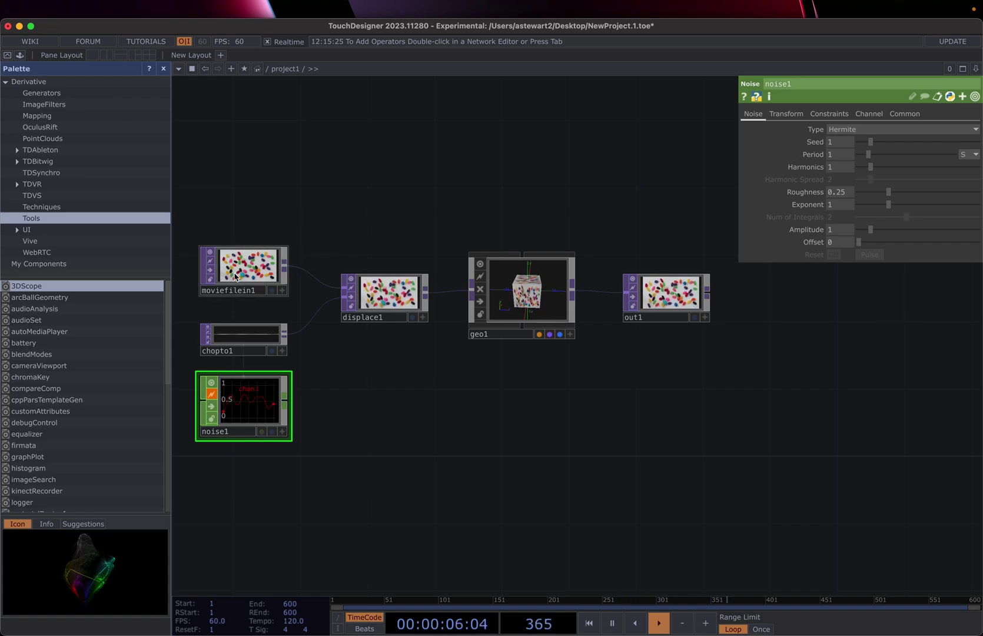
pyautogui.click(226, 246)
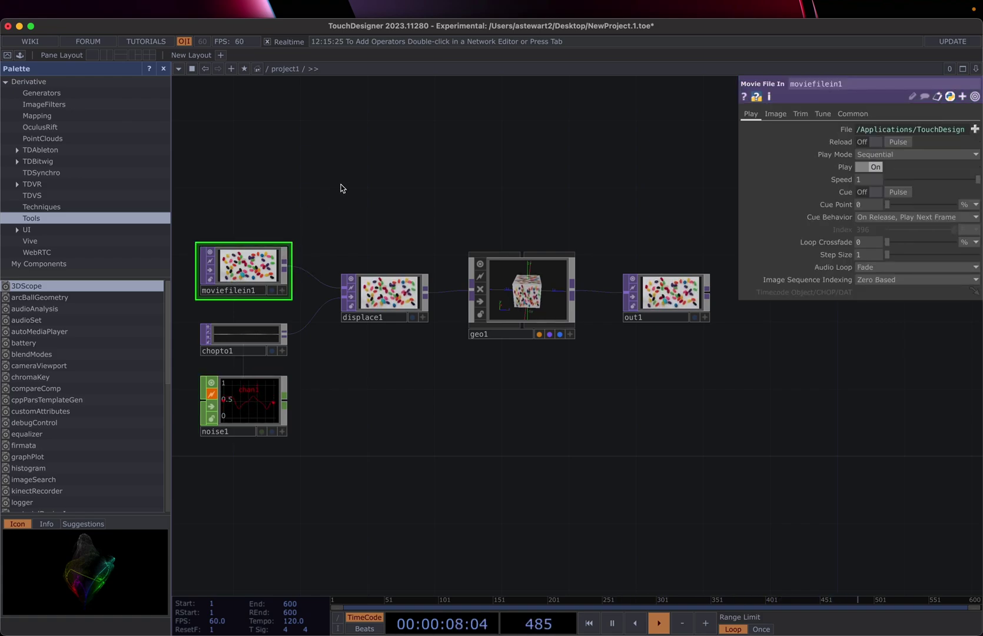
pyautogui.click(385, 291)
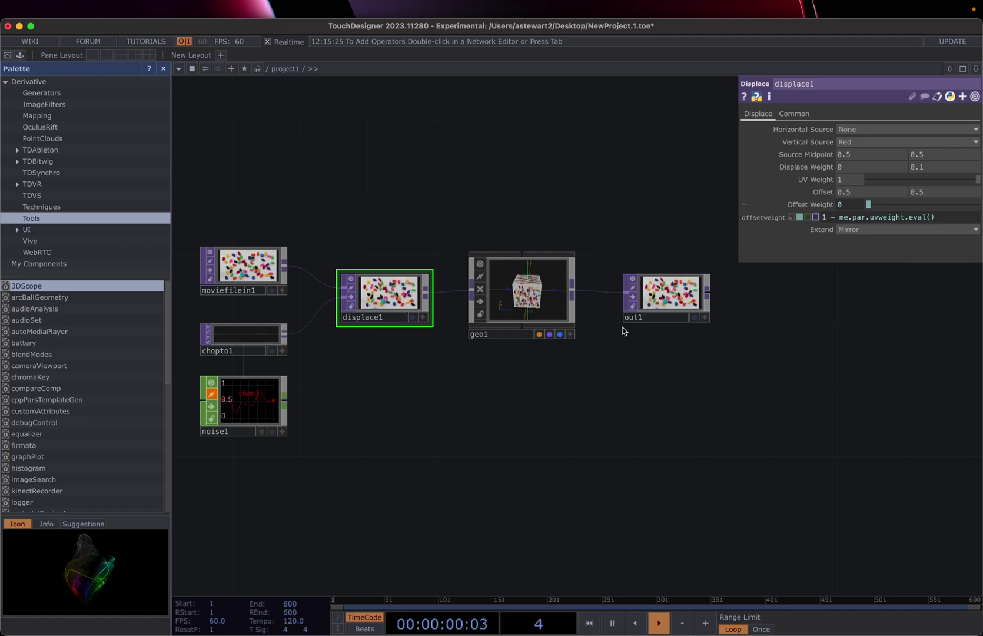
pyautogui.click(255, 404)
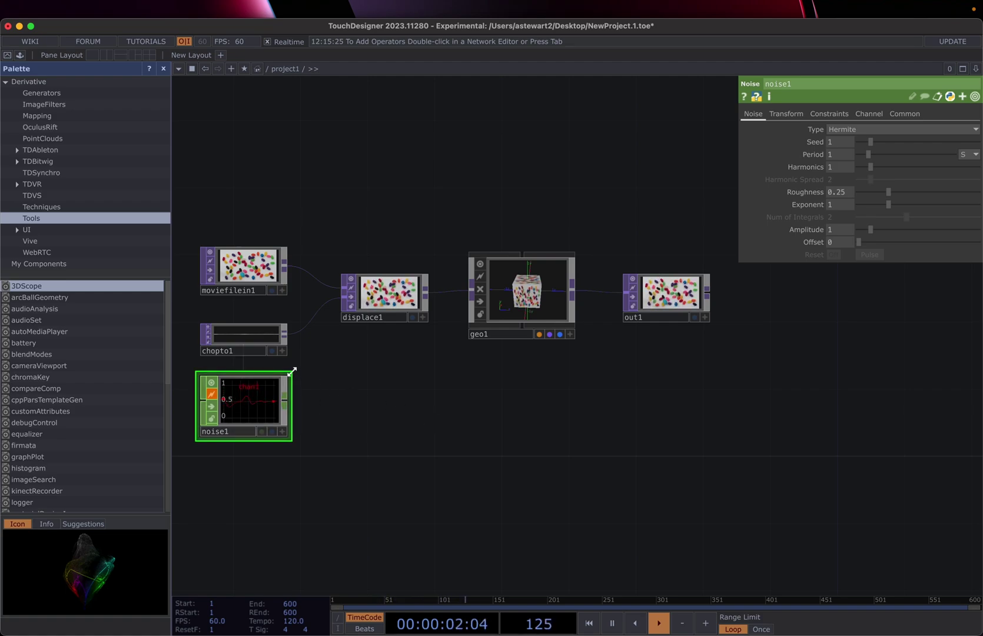
pyautogui.moveTo(253, 407); pyautogui.dragTo(244, 463)
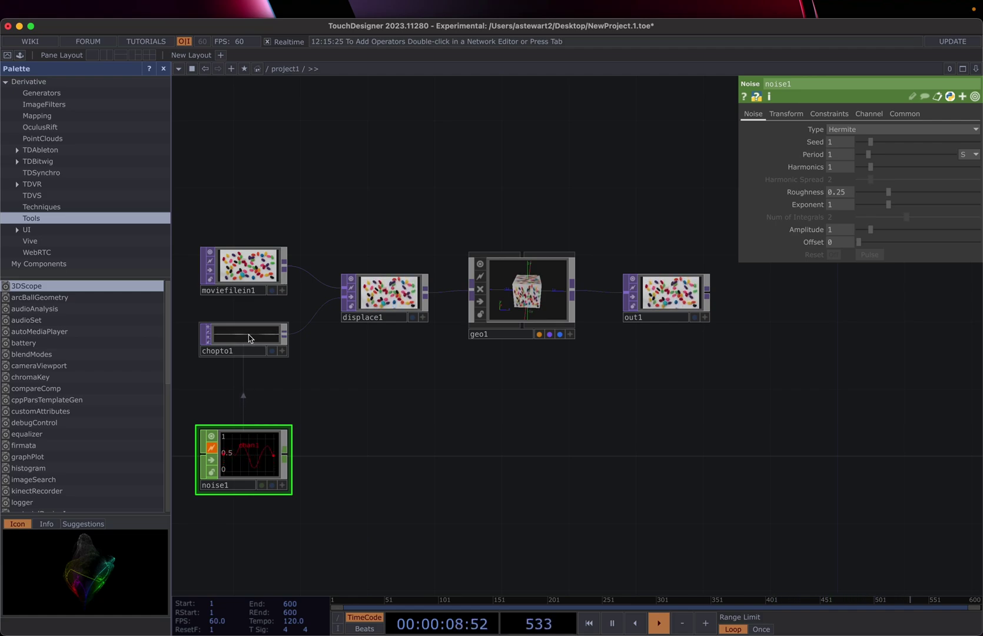
pyautogui.moveTo(287, 459); pyautogui.dragTo(344, 298)
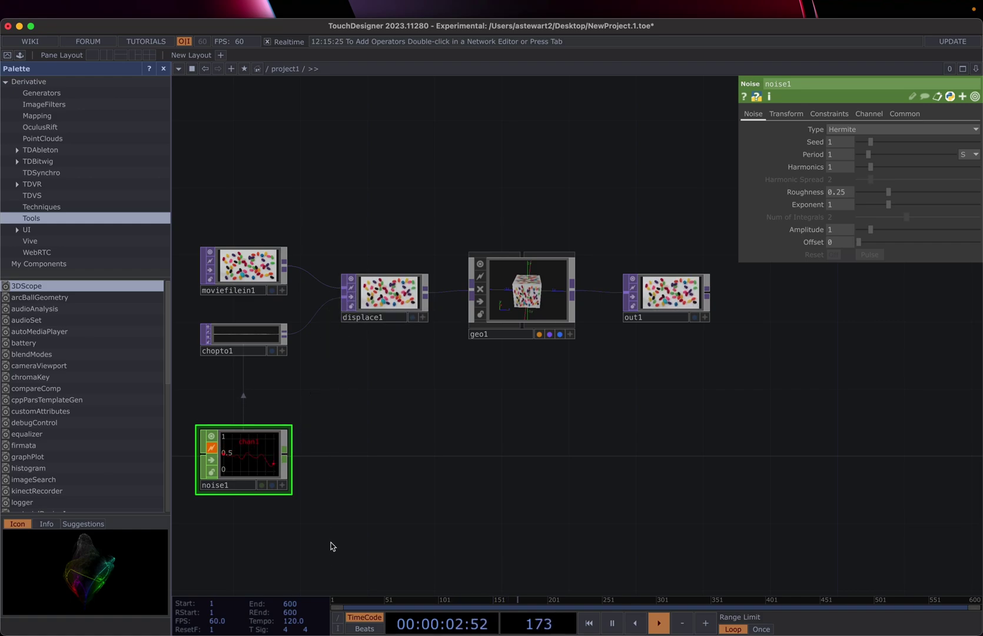
pyautogui.click(257, 341)
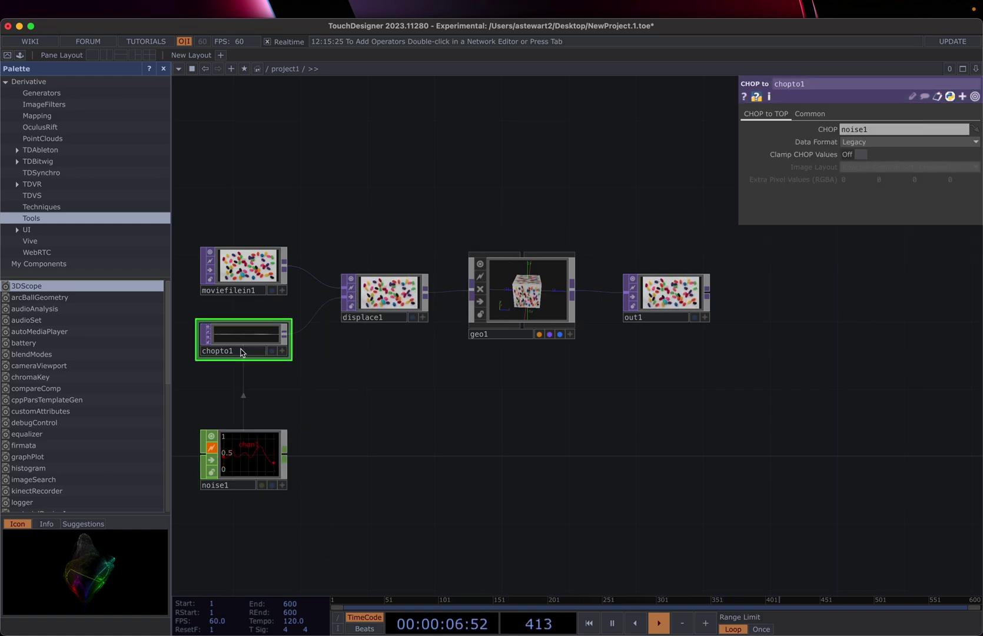
pyautogui.click(240, 466)
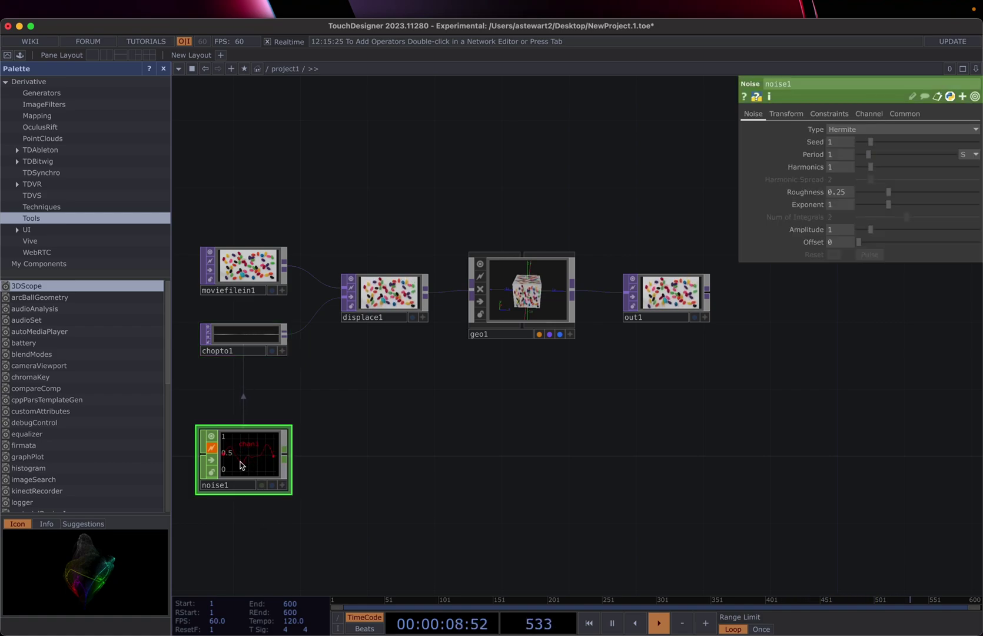
pyautogui.click(236, 340)
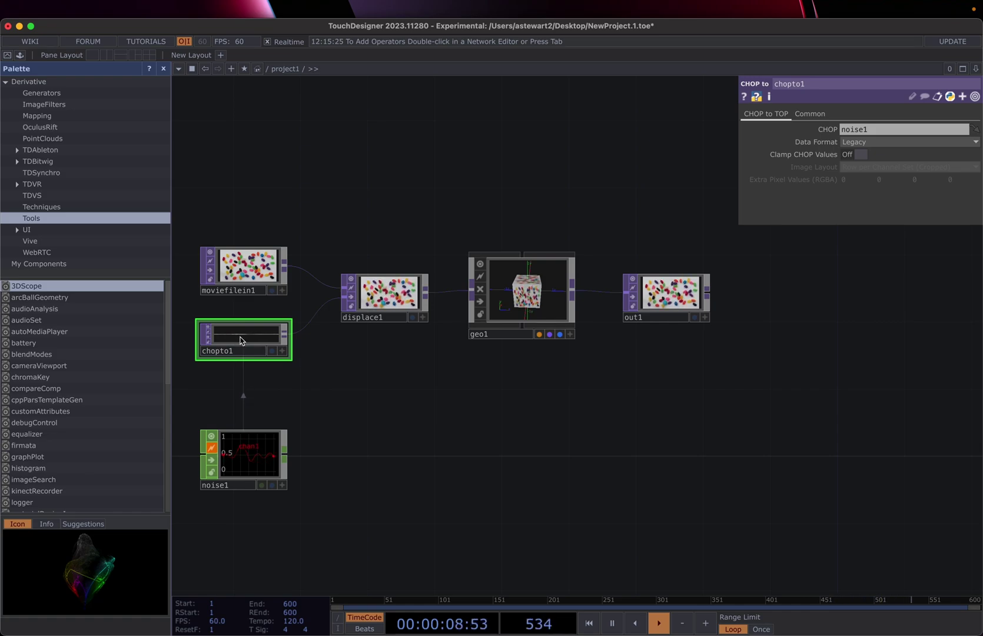
# Step: Zoom in on the network and view displace1's settings
pyautogui.scroll(2, 240, 340)
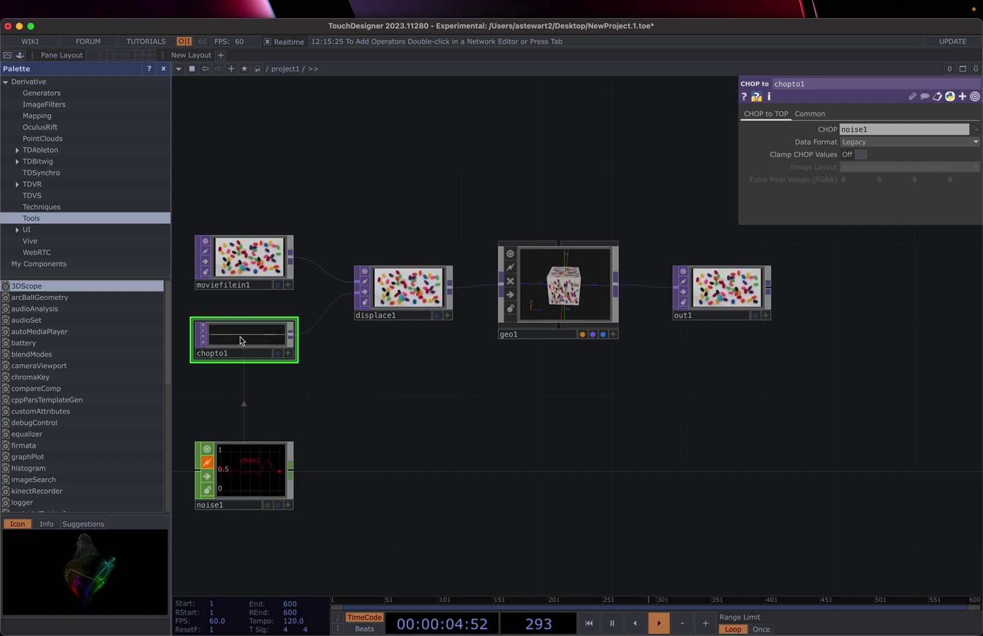
pyautogui.scroll(2, 240, 340)
pyautogui.scroll(5, 240, 339)
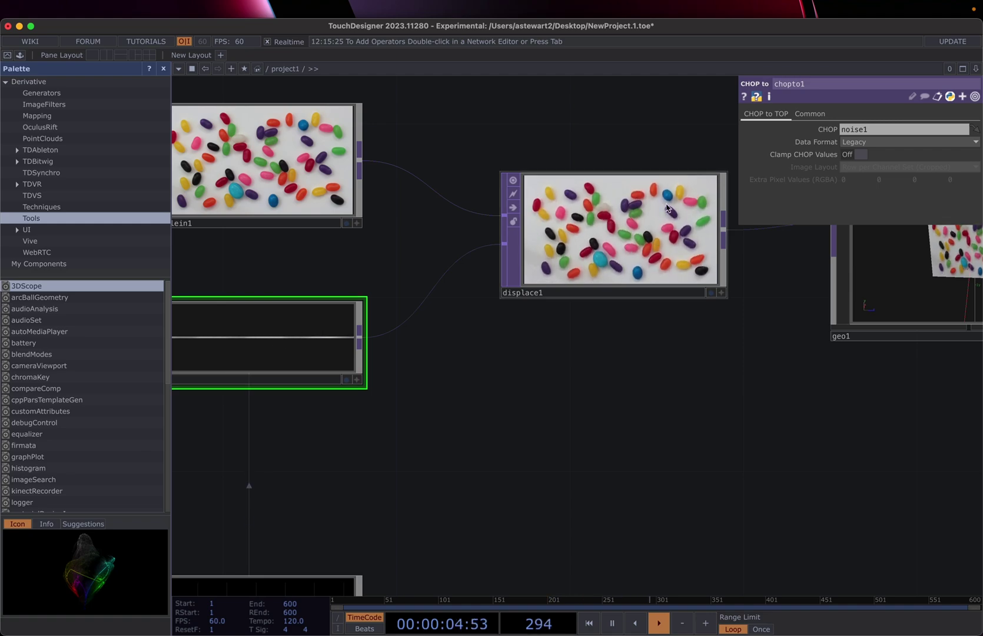
pyautogui.click(634, 242)
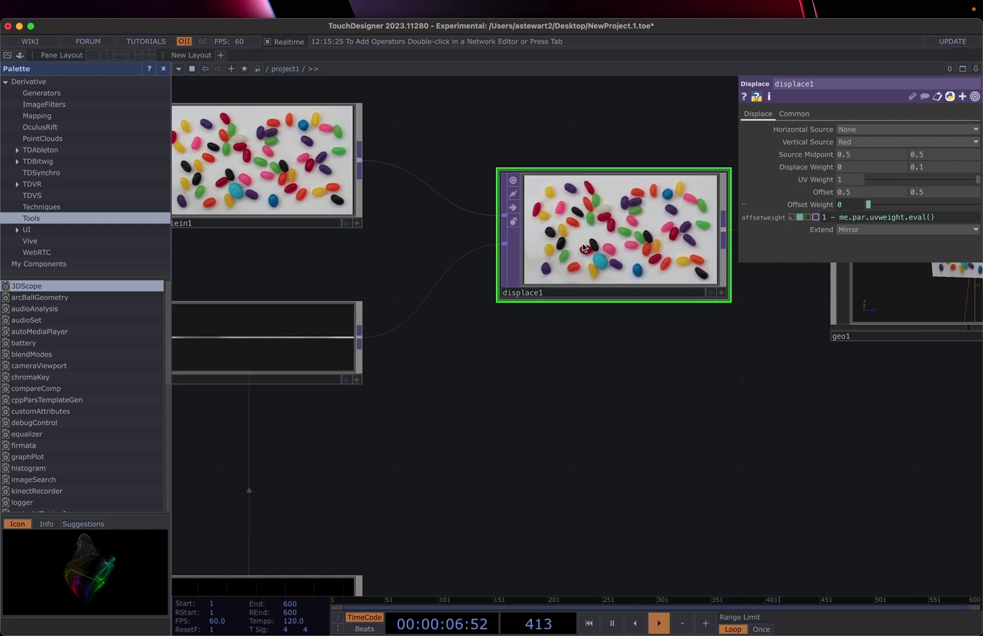
# Step: Pan over to geo1 and out1 and view each node's settings
pyautogui.scroll(-5, 583, 247)
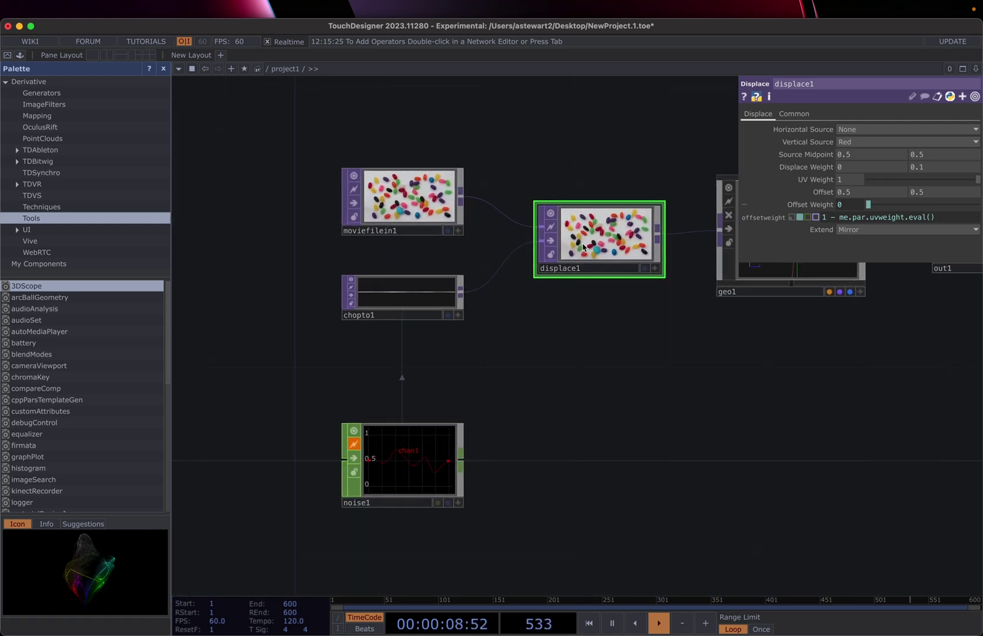
pyautogui.moveTo(674, 337); pyautogui.dragTo(384, 359)
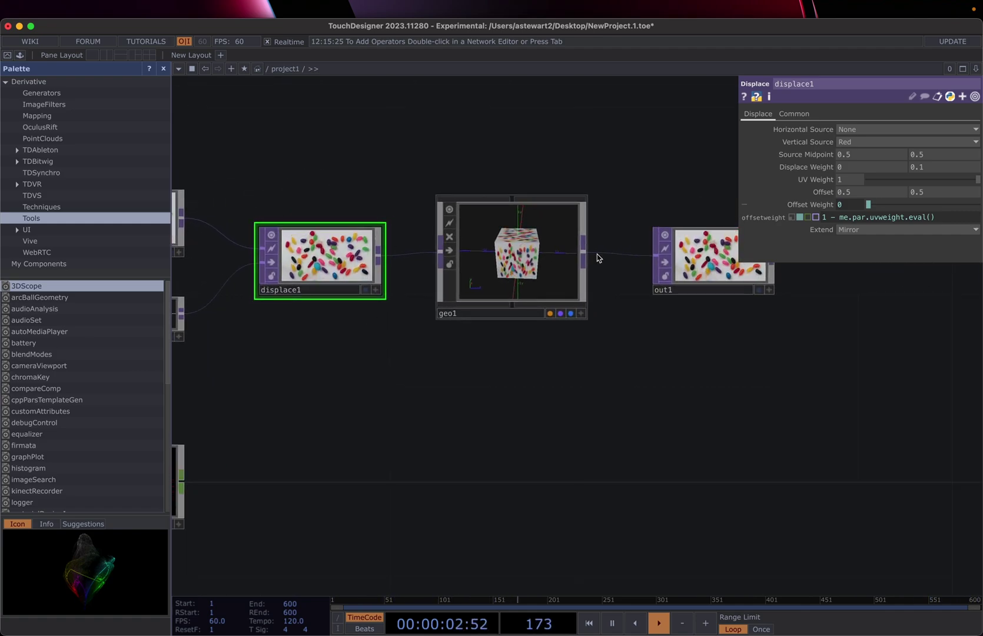
pyautogui.scroll(4, 520, 258)
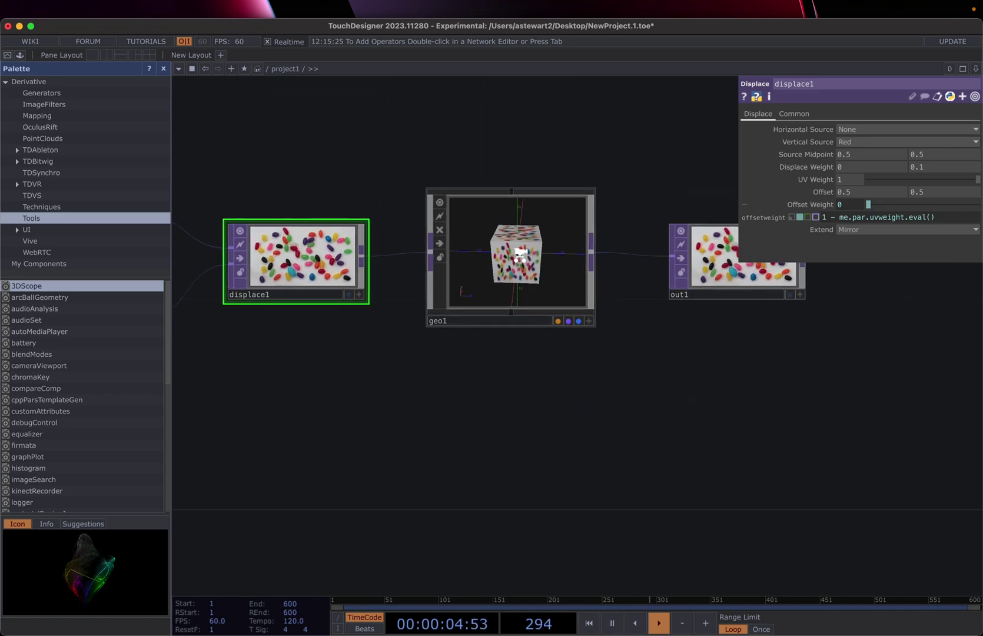
pyautogui.click(520, 257)
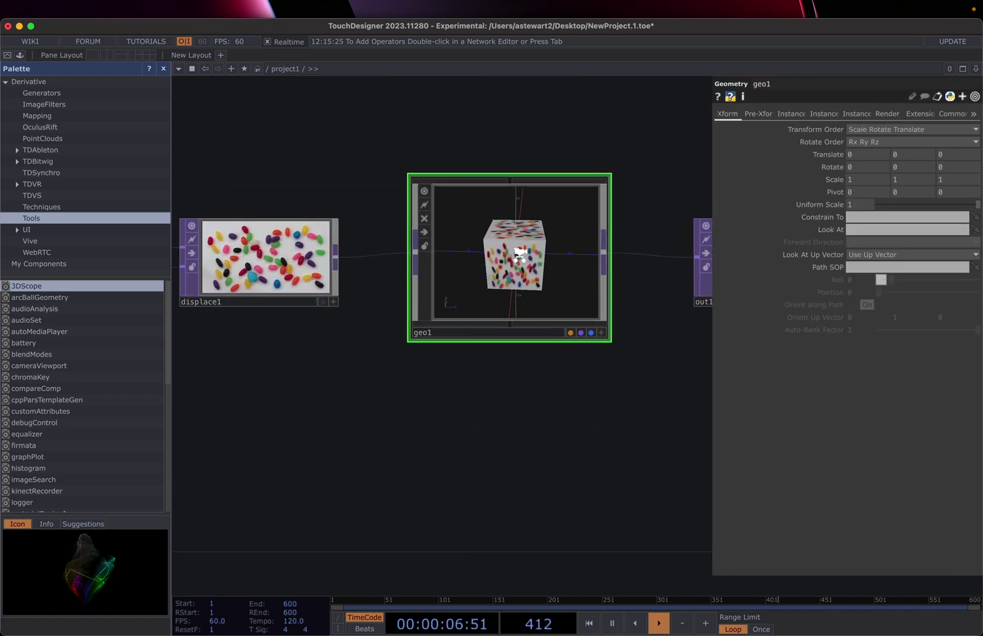
pyautogui.scroll(-3, 520, 257)
pyautogui.click(690, 263)
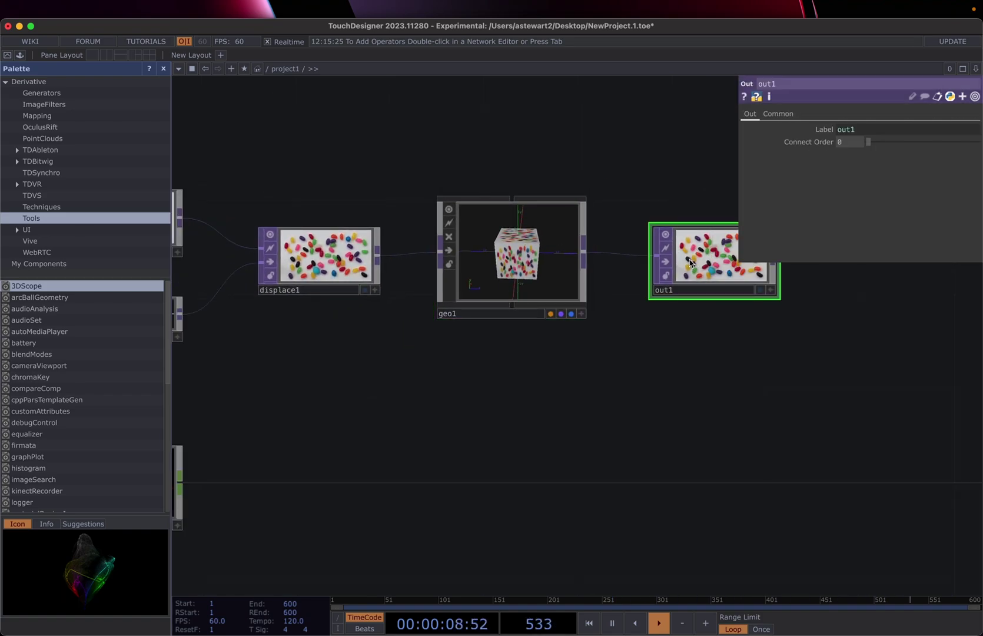
# Step: Toggle out1's background display on and off, and switch a geo1 flag off and back
pyautogui.click(761, 290)
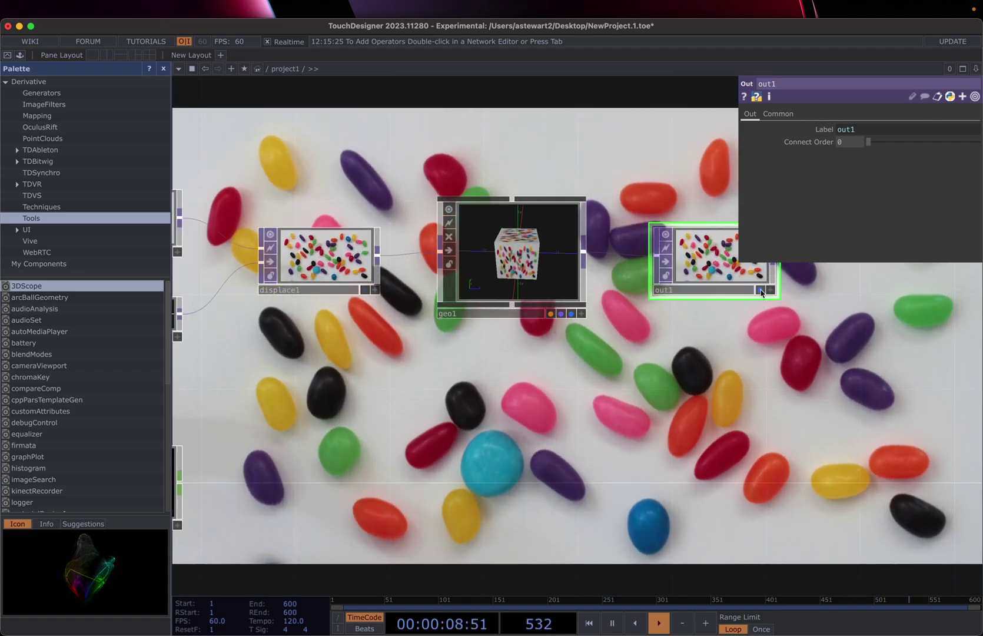
pyautogui.click(761, 290)
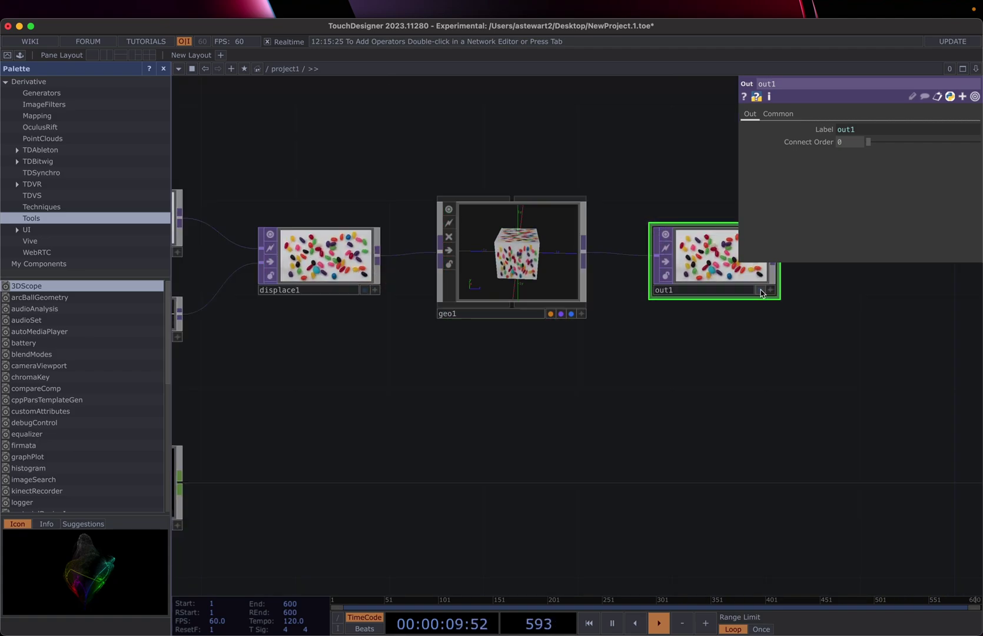
pyautogui.click(571, 314)
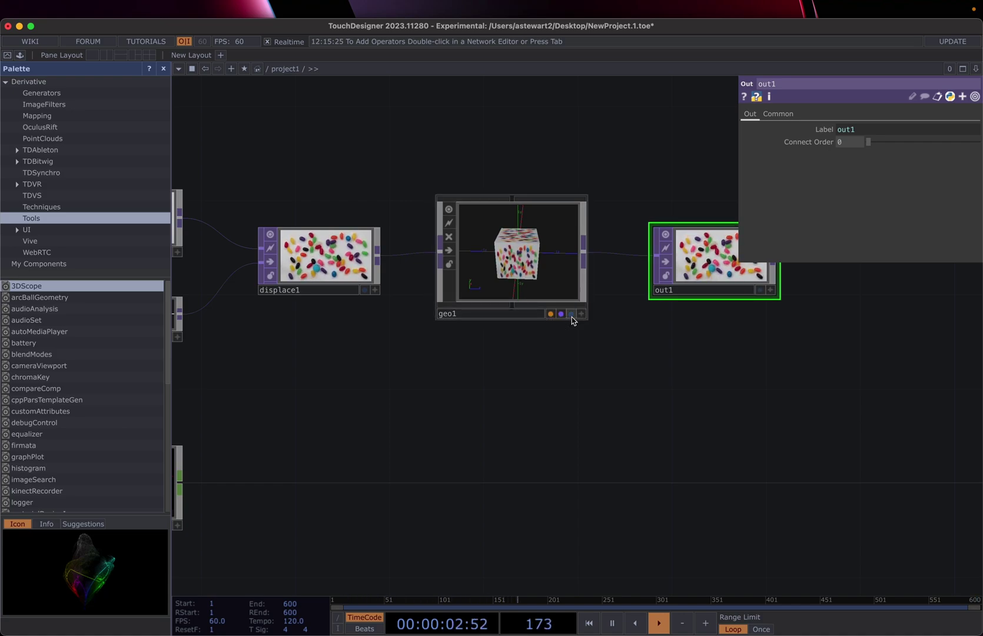
pyautogui.click(562, 314)
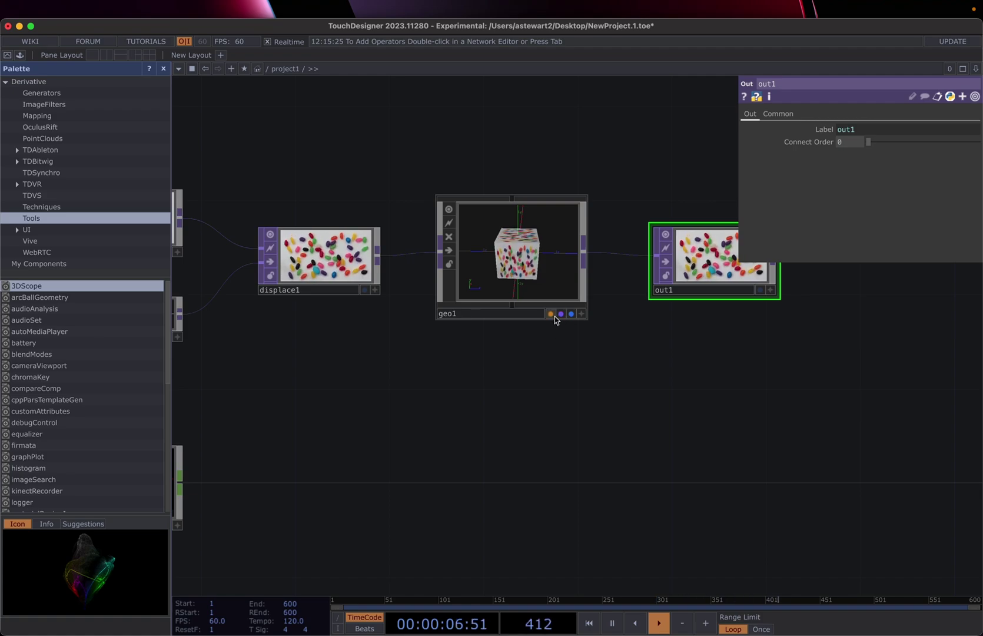
# Step: Show displace1 and out1 side by side as network backgrounds, then clear both
pyautogui.click(365, 290)
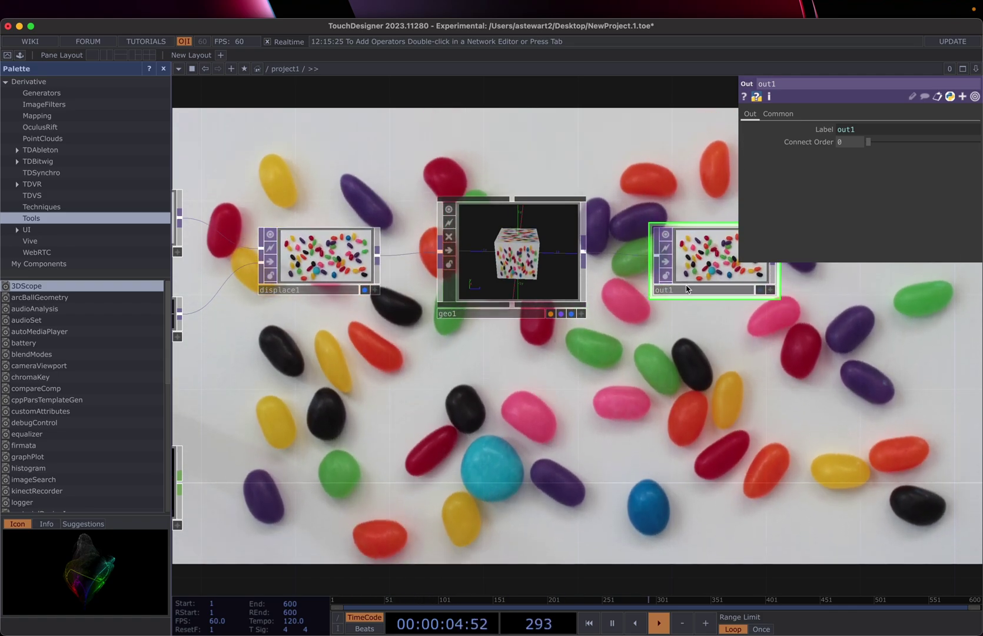
pyautogui.click(761, 289)
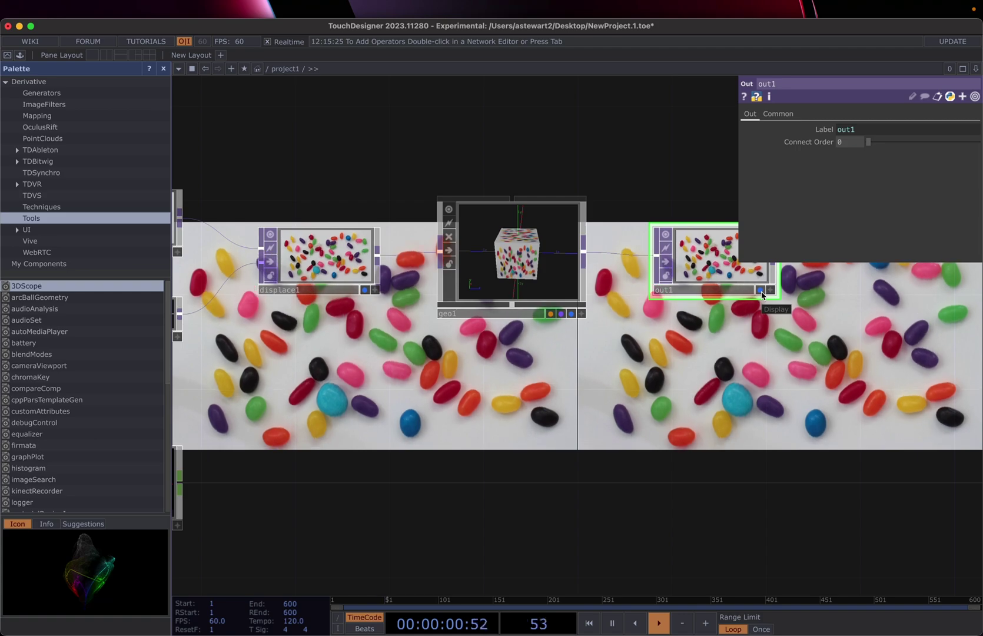
pyautogui.click(761, 291)
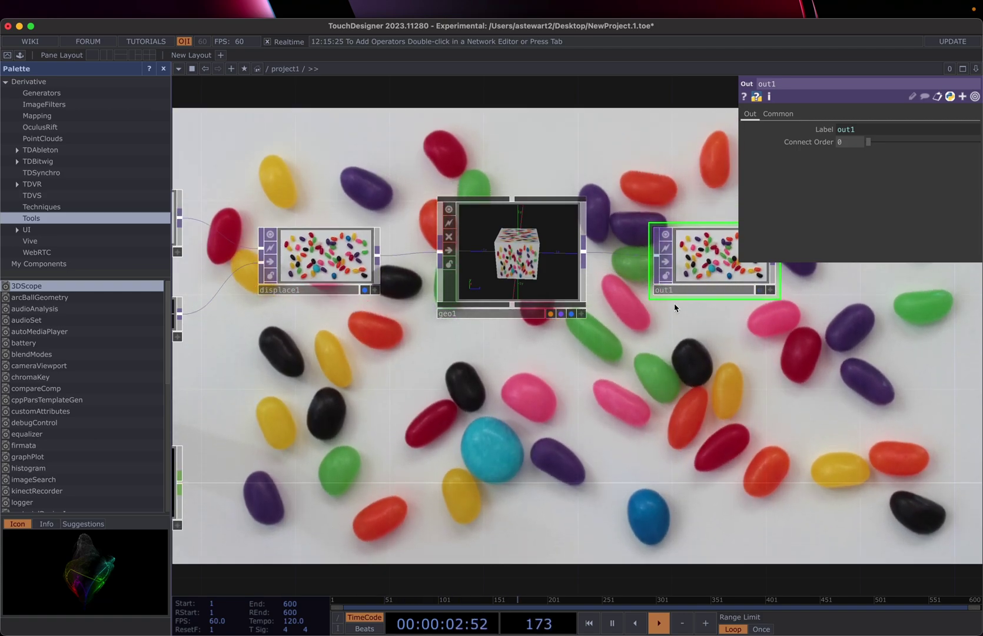
pyautogui.click(365, 289)
pyautogui.scroll(-5, 364, 378)
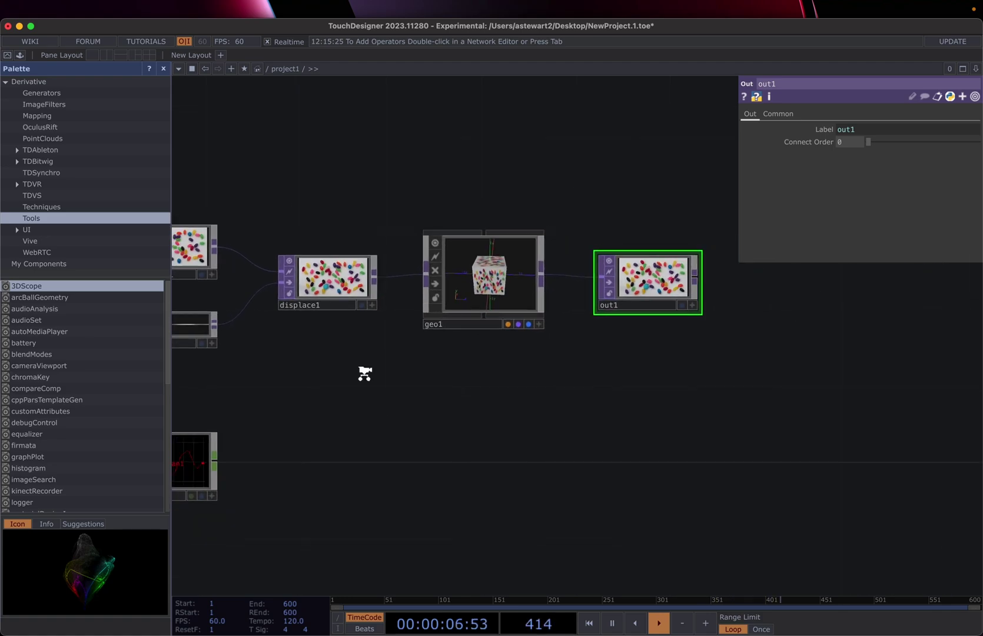
# Step: Zoom and pan the network editor to dive into project1's moviefilein1-to-out1 operator chain
pyautogui.scroll(-5, 365, 373)
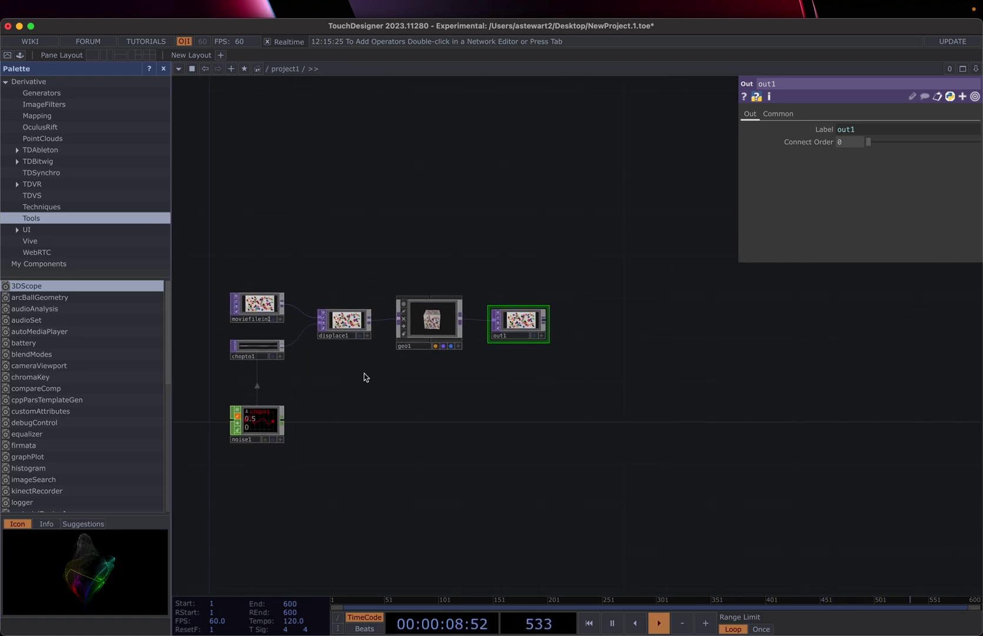
pyautogui.moveTo(364, 377); pyautogui.dragTo(489, 371)
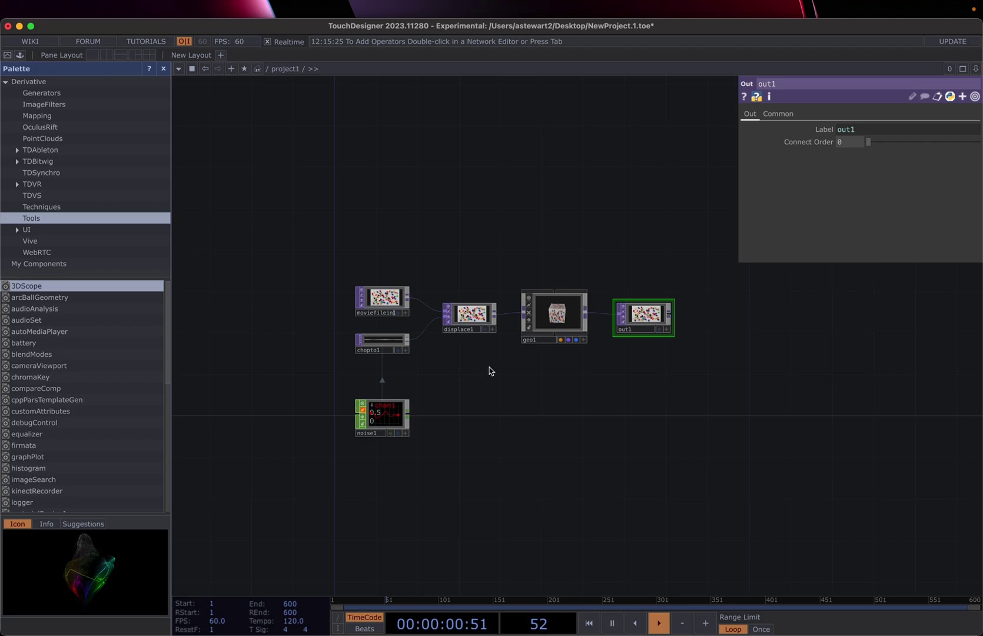
pyautogui.scroll(-10, 489, 371)
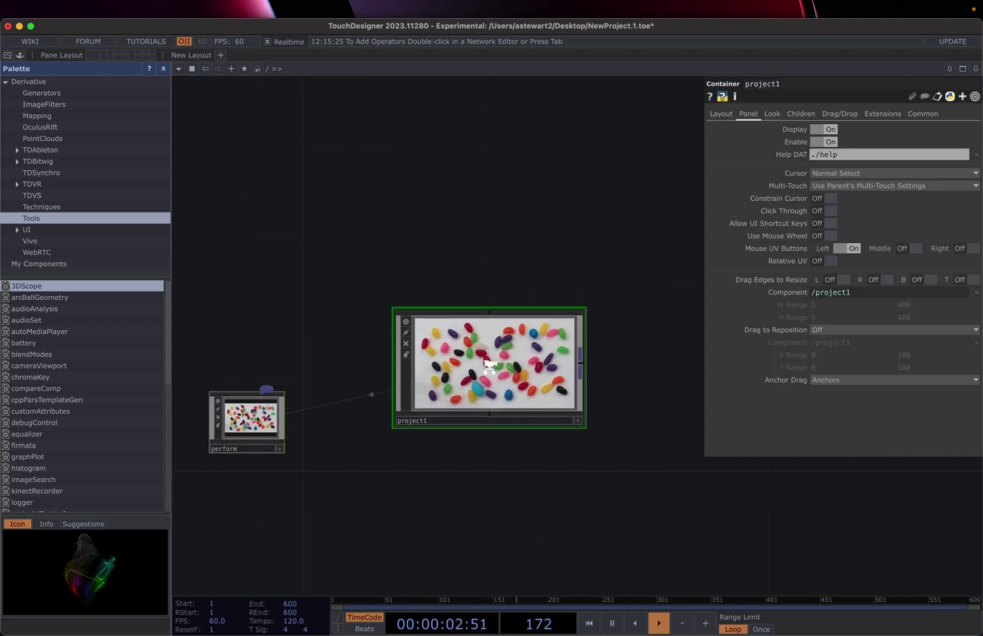
pyautogui.scroll(-3, 489, 366)
pyautogui.scroll(1, 489, 367)
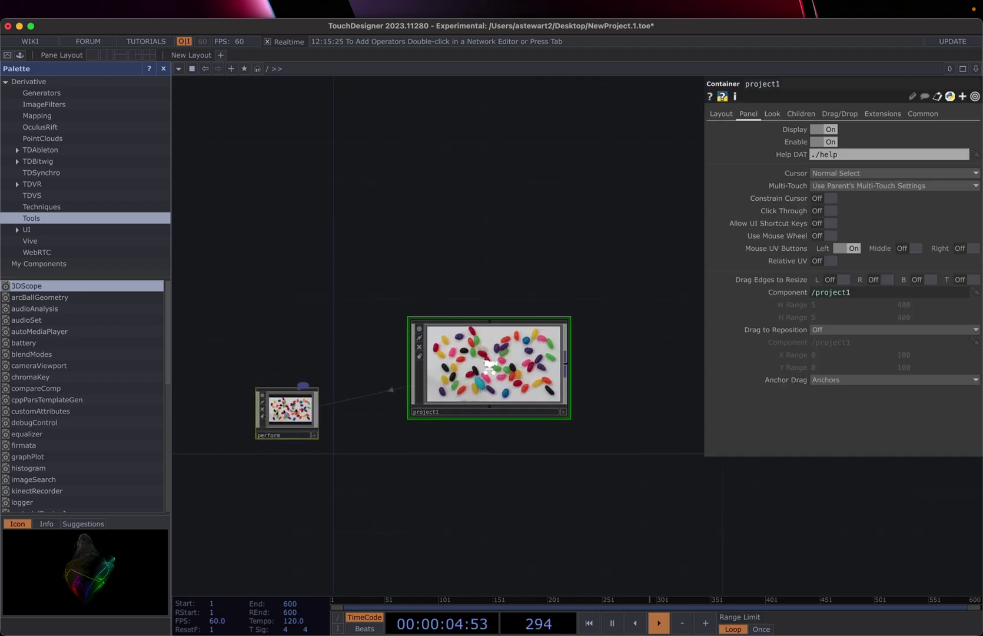
pyautogui.scroll(1, 489, 366)
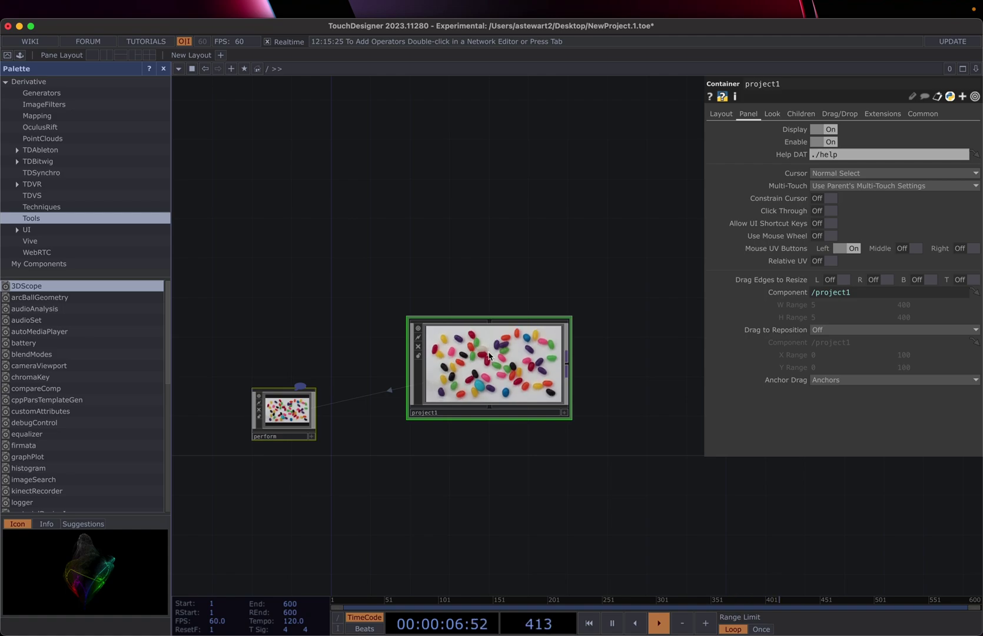
pyautogui.scroll(10, 488, 355)
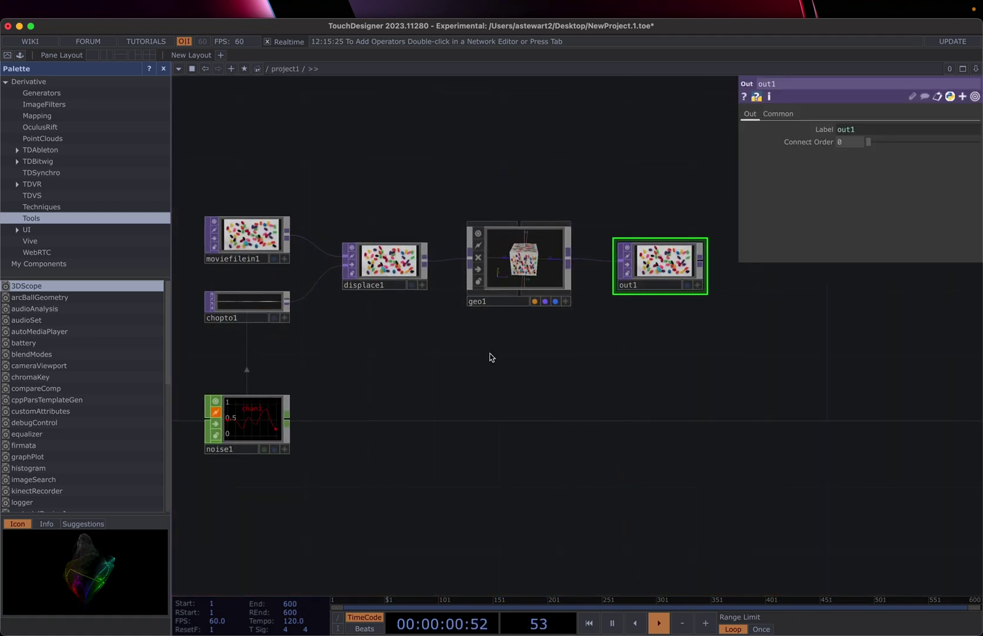
pyautogui.scroll(-10, 490, 353)
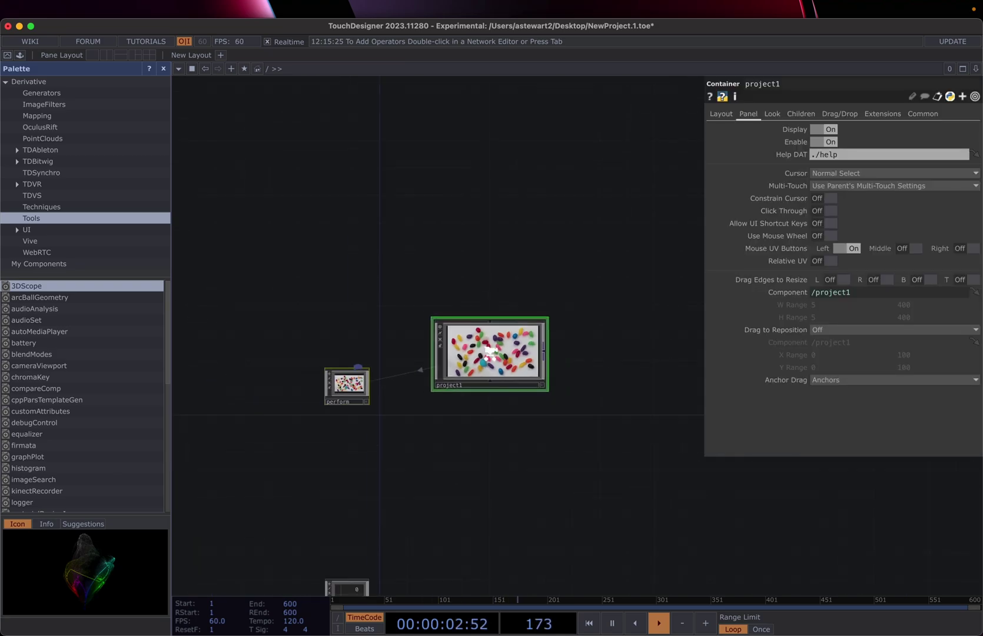
pyautogui.scroll(-2, 490, 345)
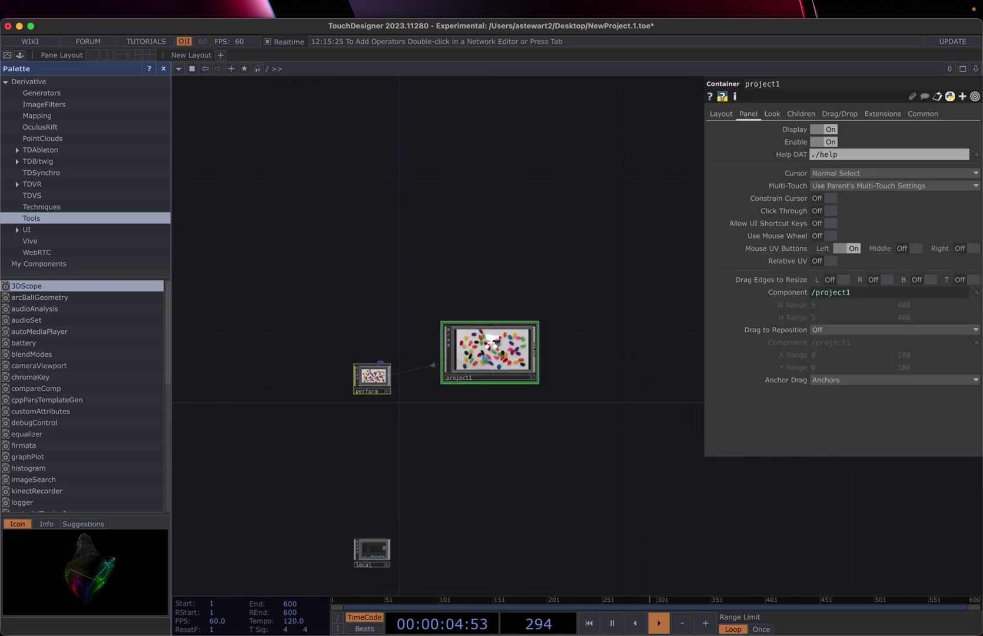
pyautogui.scroll(3, 492, 343)
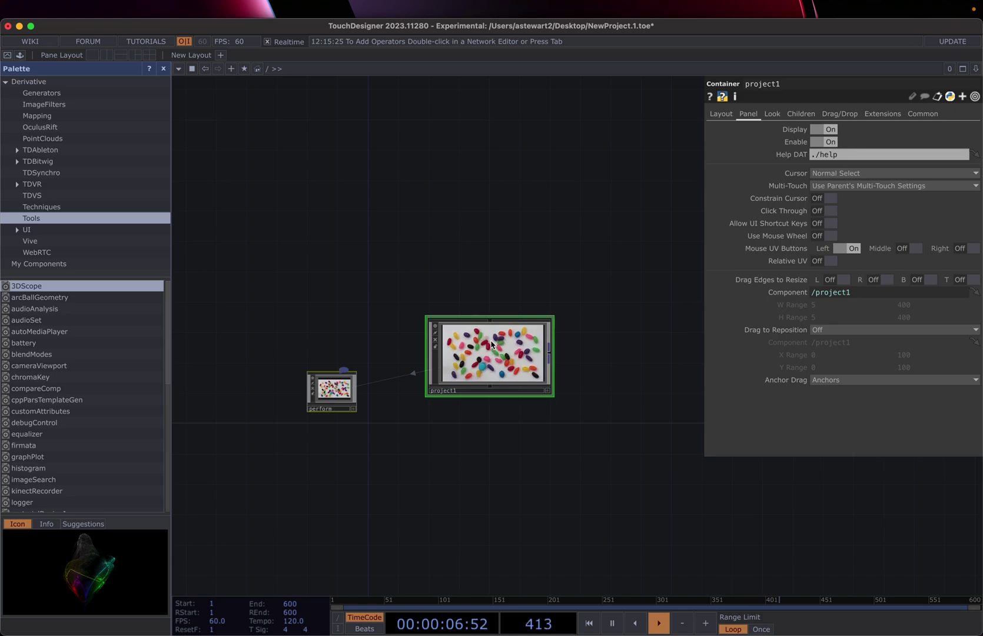
pyautogui.scroll(10, 492, 344)
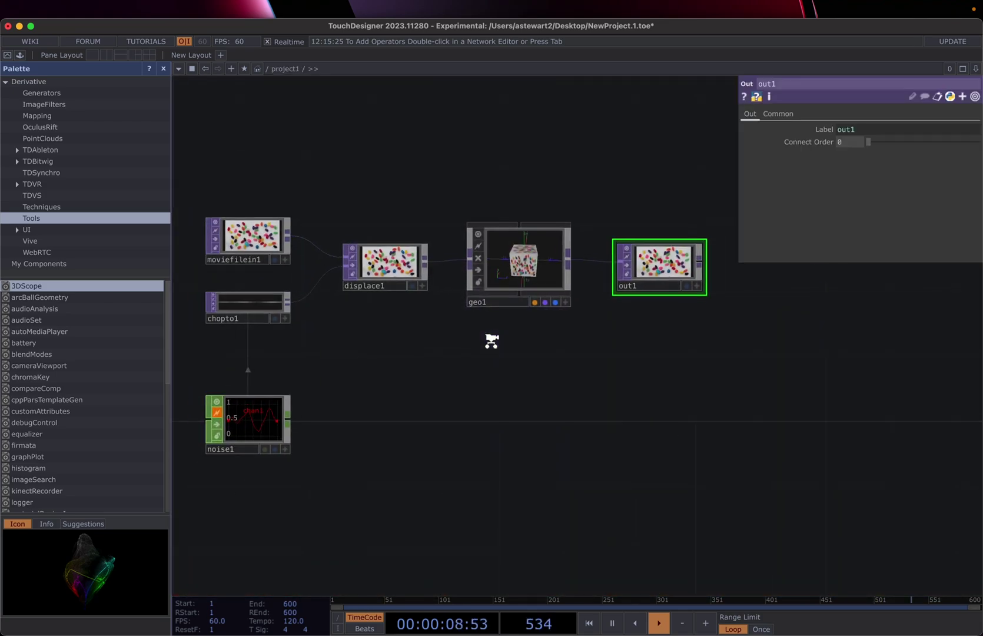
pyautogui.scroll(2, 492, 342)
pyautogui.moveTo(555, 336); pyautogui.dragTo(700, 451)
pyautogui.scroll(3, 490, 370)
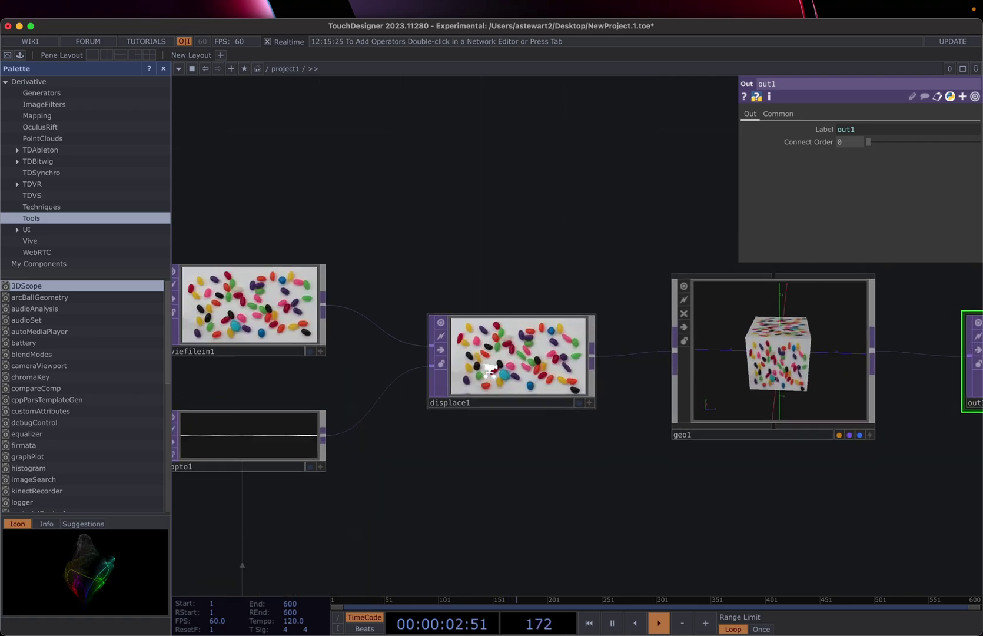
pyautogui.scroll(10, 490, 370)
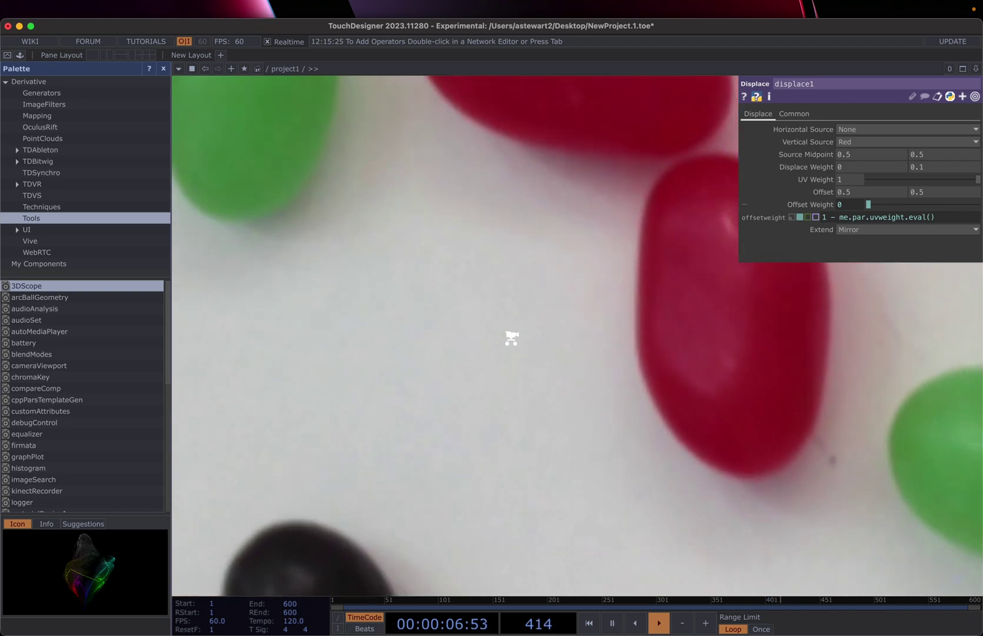
pyautogui.scroll(-10, 512, 338)
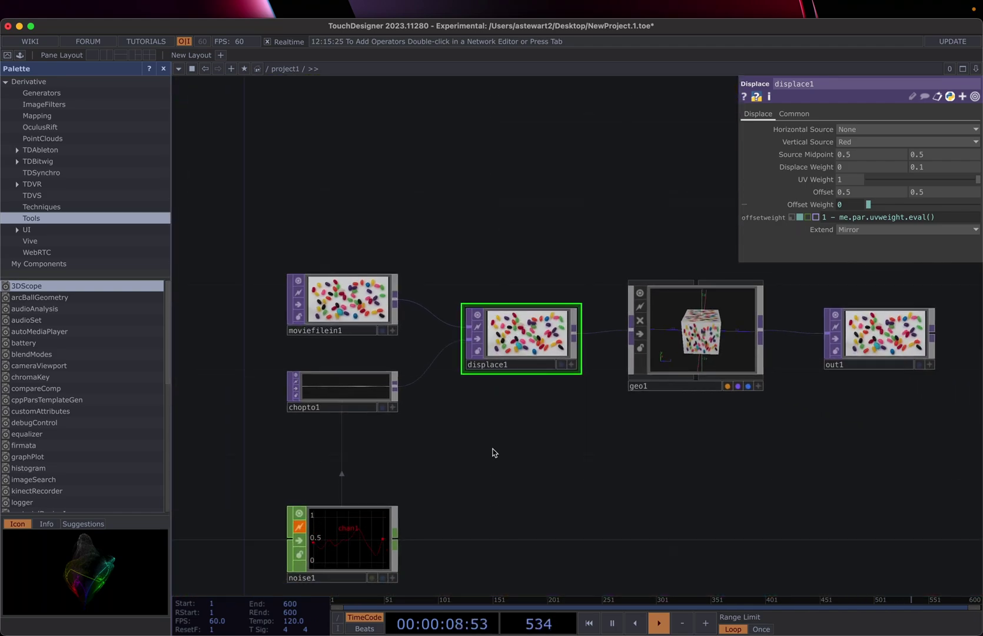
pyautogui.moveTo(494, 452); pyautogui.dragTo(315, 348)
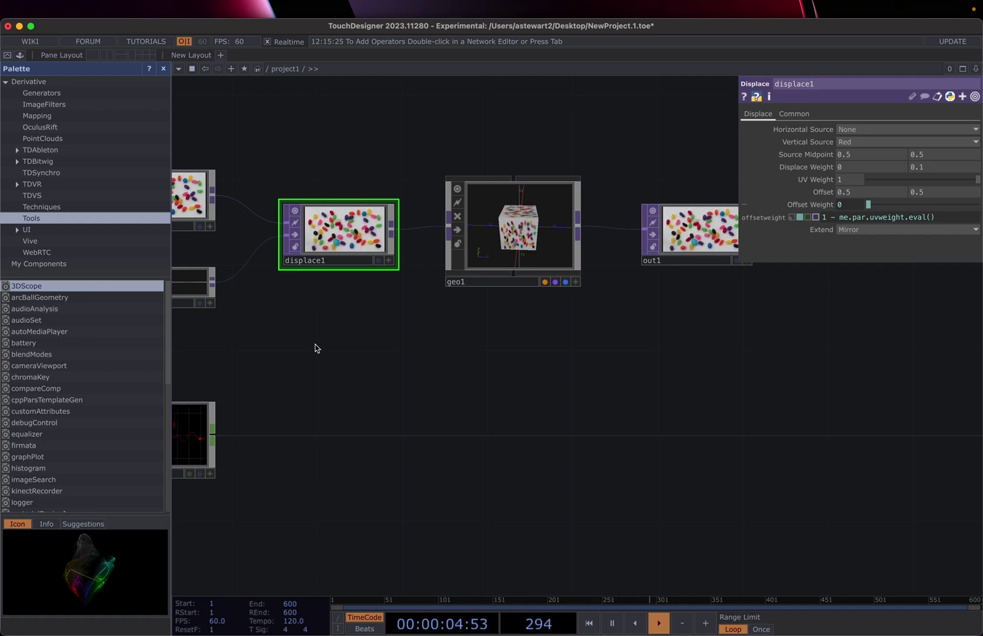
pyautogui.scroll(-1, 317, 345)
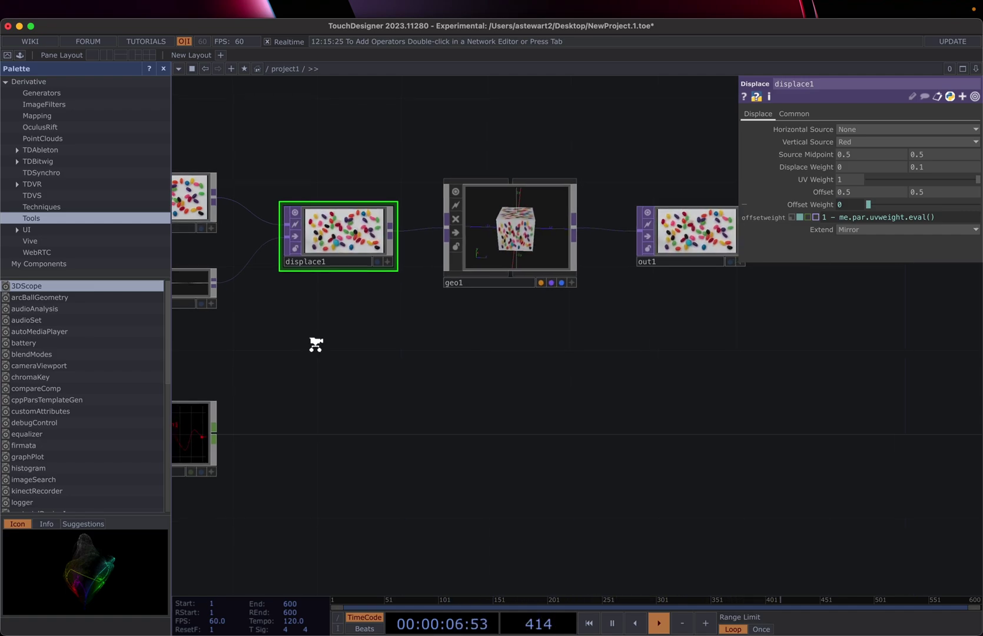
pyautogui.moveTo(314, 347); pyautogui.dragTo(434, 392)
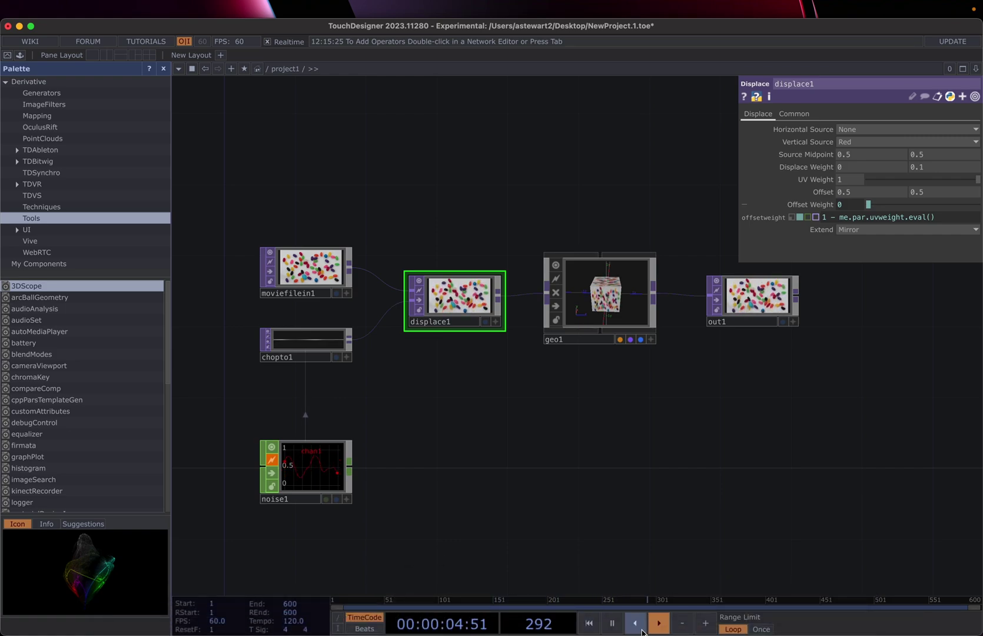
pyautogui.click(615, 629)
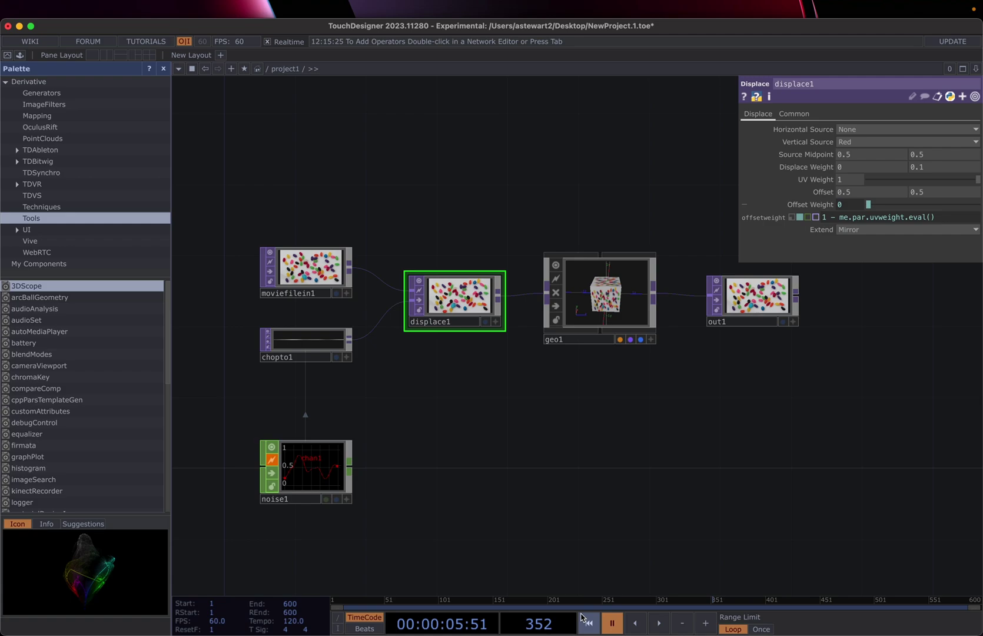
pyautogui.click(660, 624)
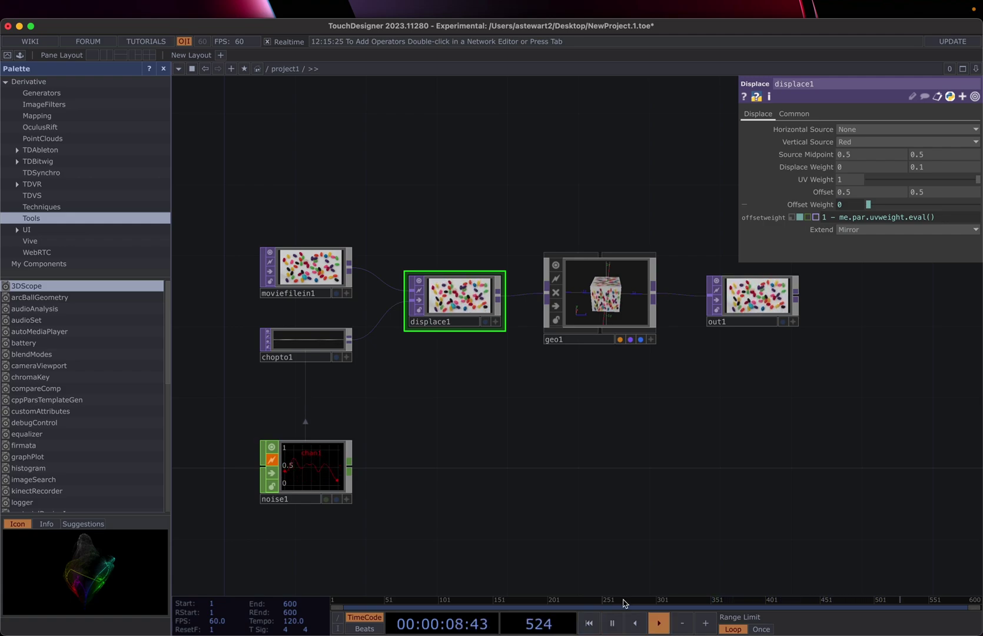
pyautogui.click(637, 625)
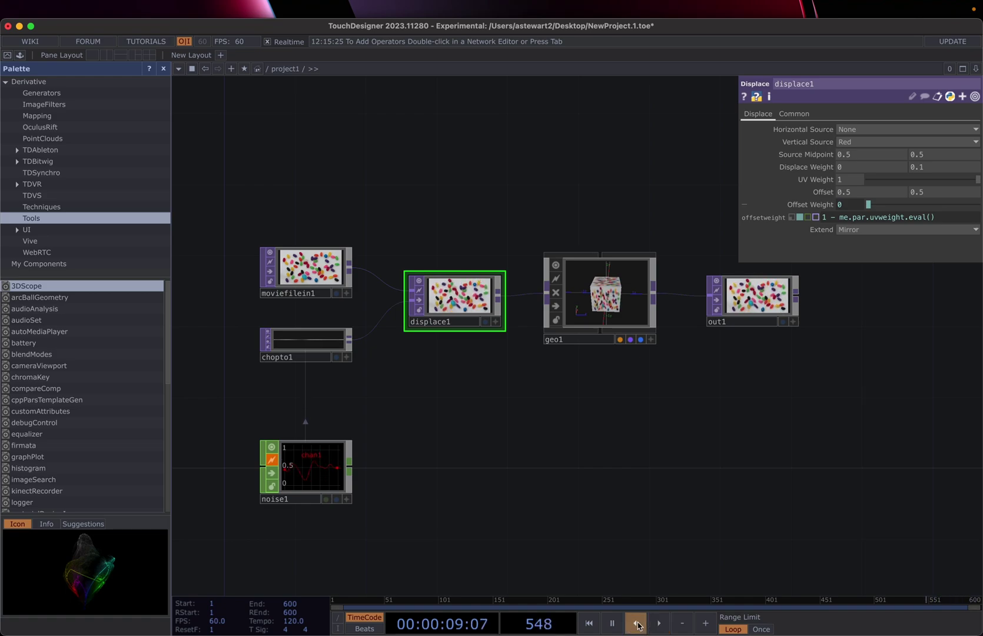
pyautogui.click(660, 625)
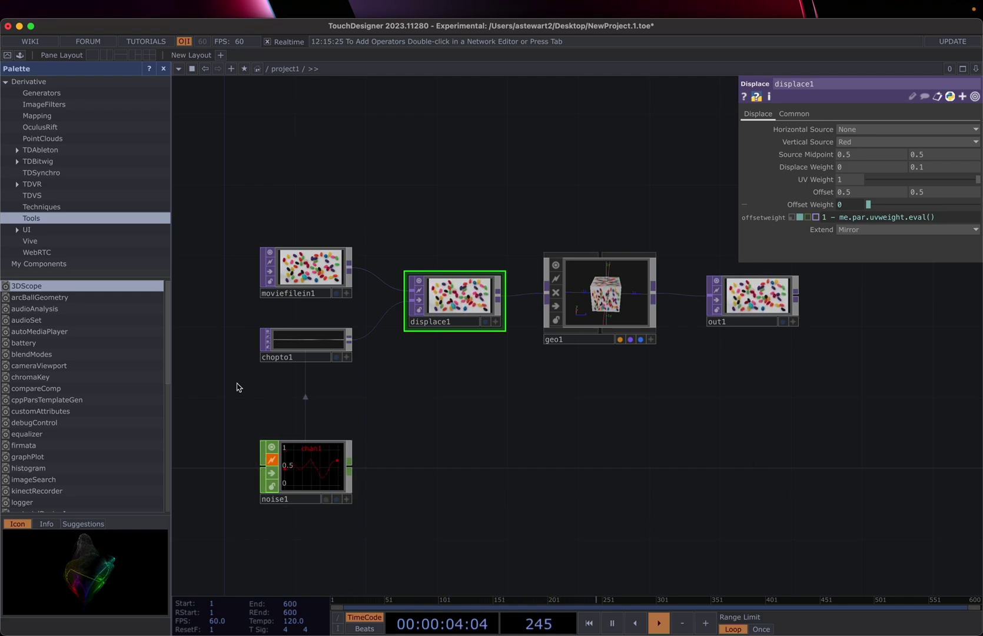
pyautogui.click(364, 628)
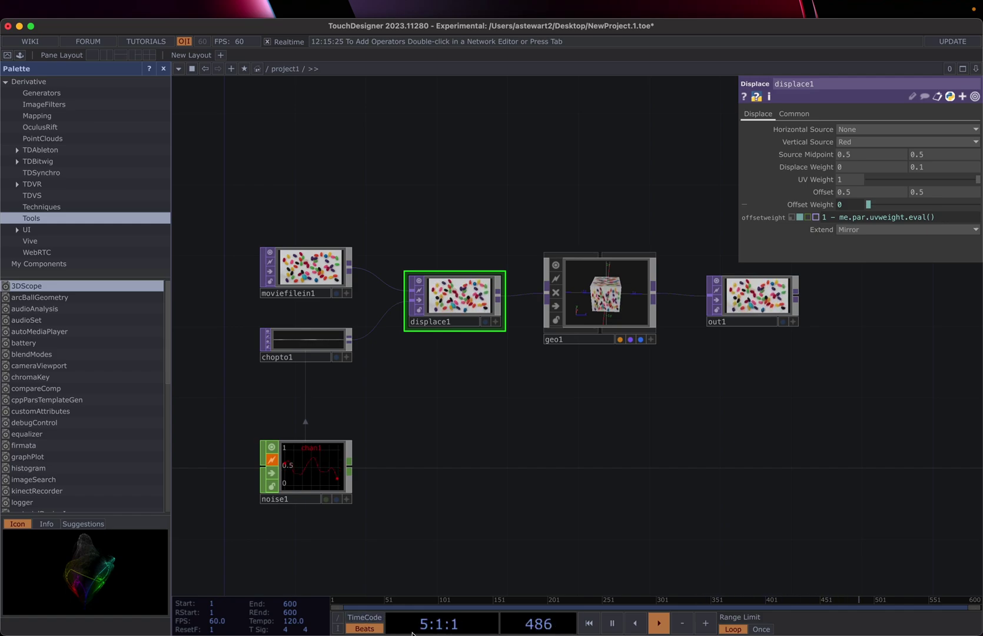
pyautogui.click(372, 617)
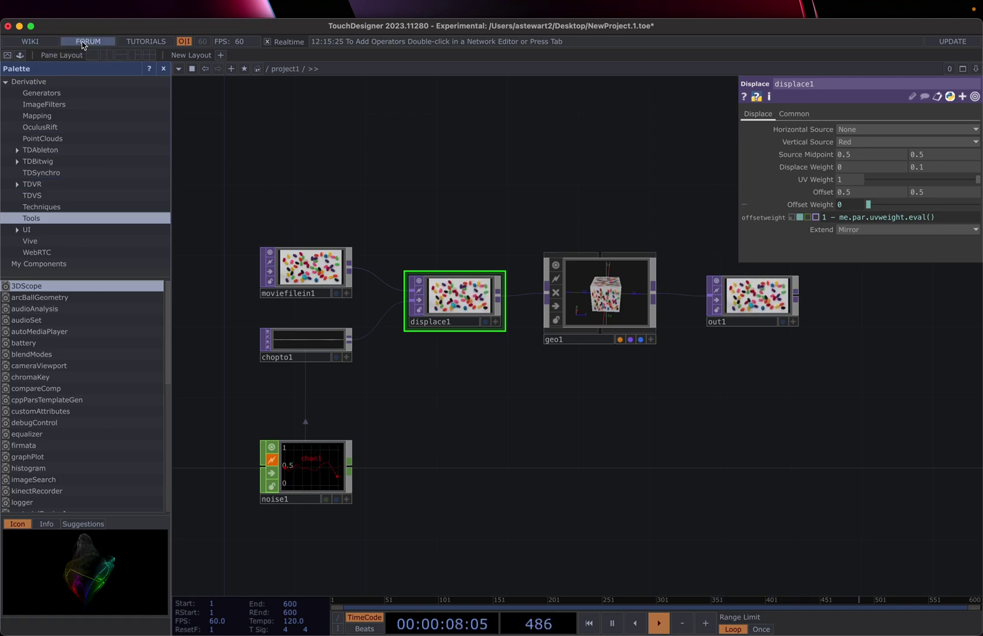
# Step: Open the documentation wiki's Main Page, then return to the TouchDesigner window
pyautogui.click(29, 42)
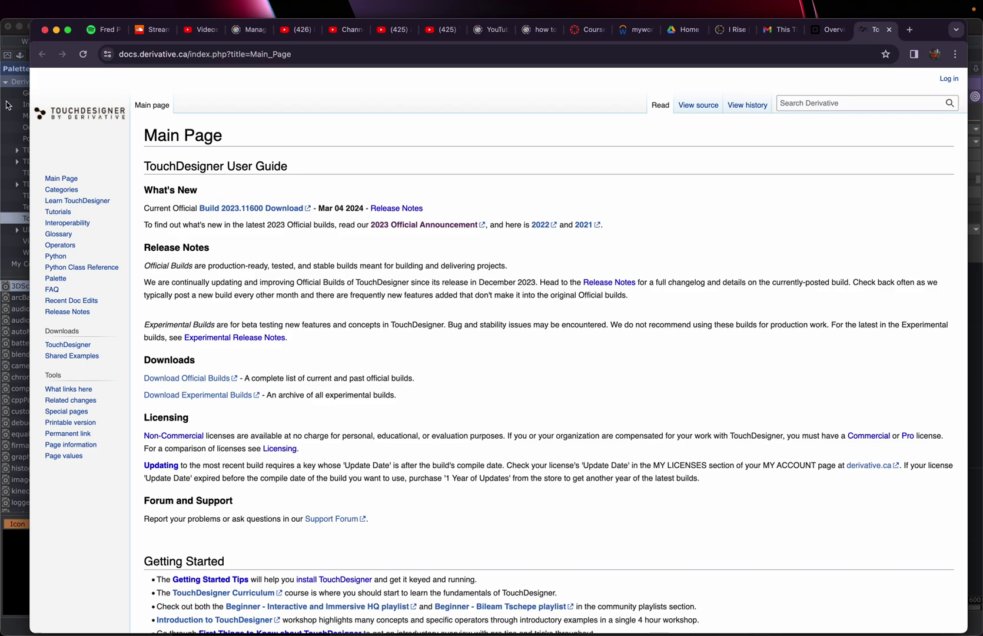
pyautogui.click(13, 37)
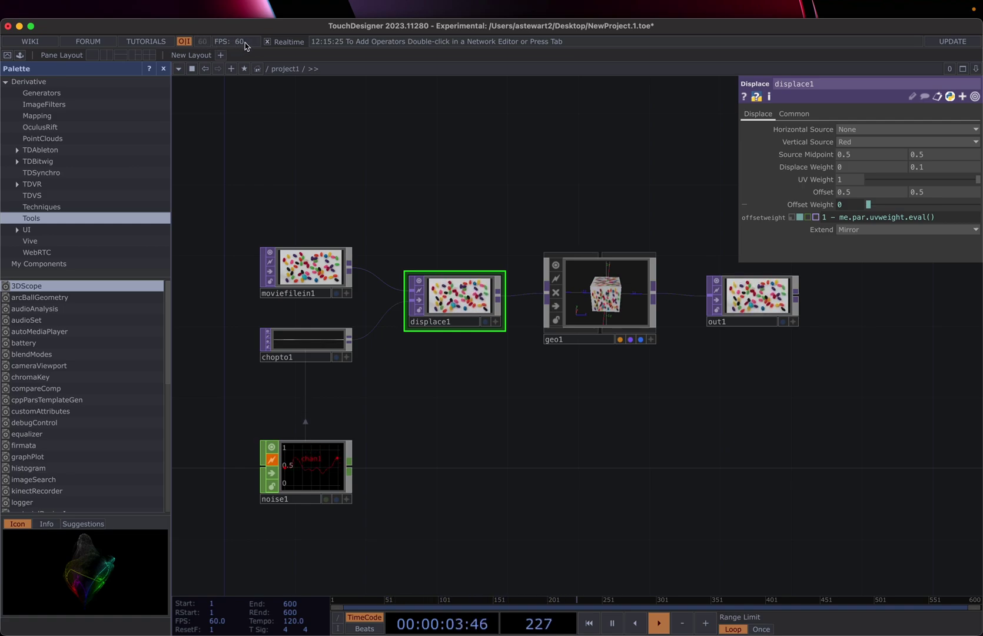
pyautogui.click(7, 56)
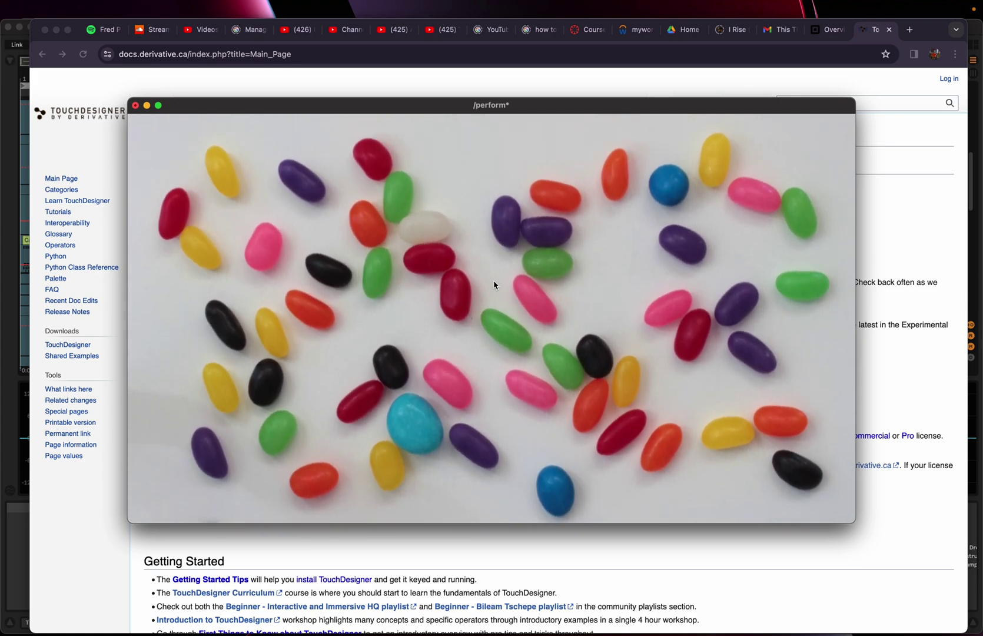
pyautogui.press('Escape')
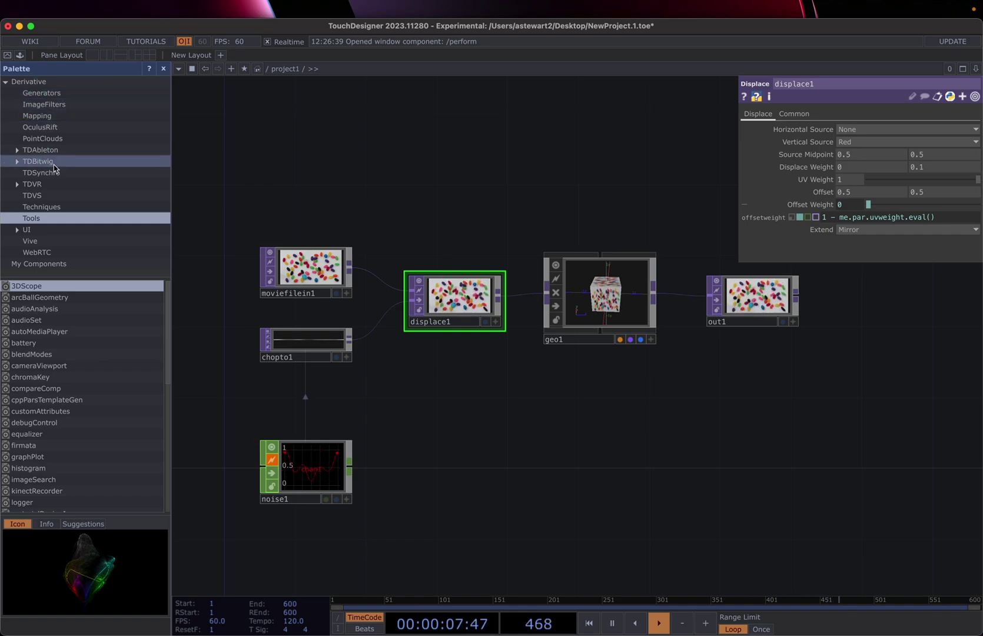
# Step: Add a bloom component from the ImageFilters palette beside out1 and feed out1 into it
pyautogui.click(60, 104)
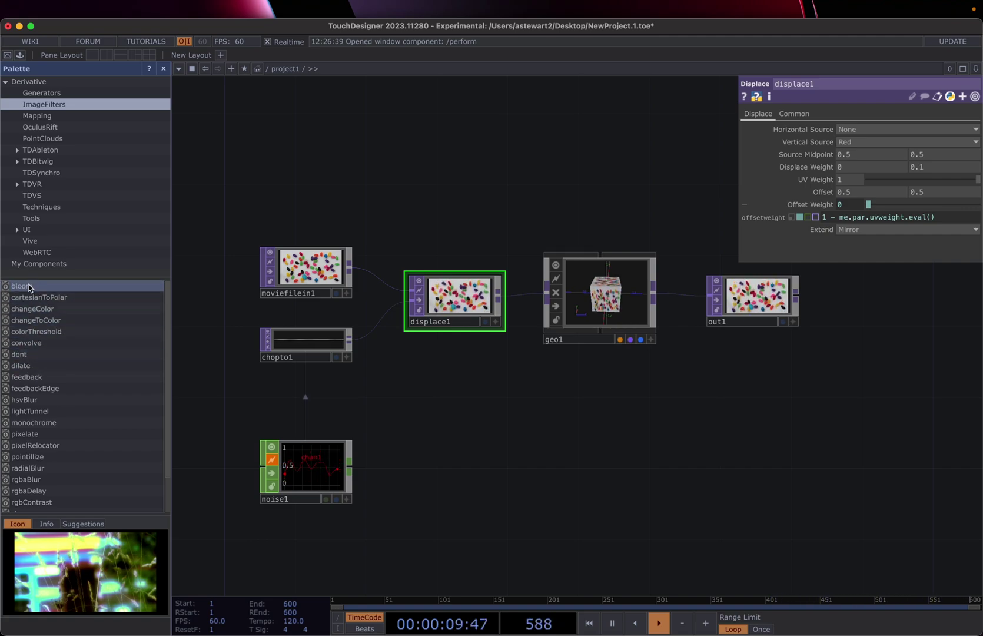
pyautogui.moveTo(27, 290); pyautogui.dragTo(751, 431)
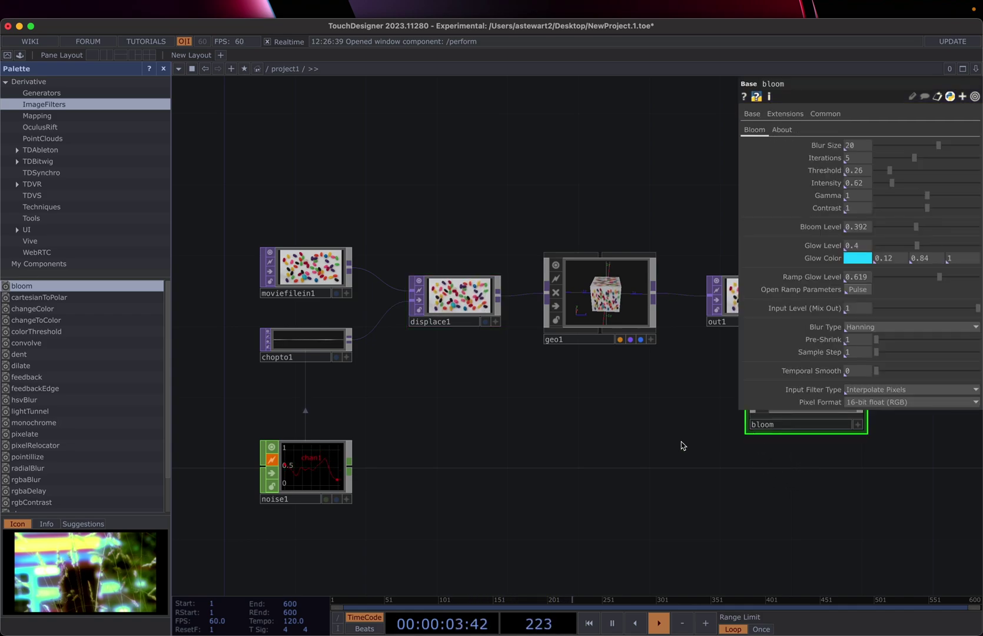
pyautogui.scroll(-3, 698, 463)
pyautogui.moveTo(699, 464); pyautogui.dragTo(461, 432)
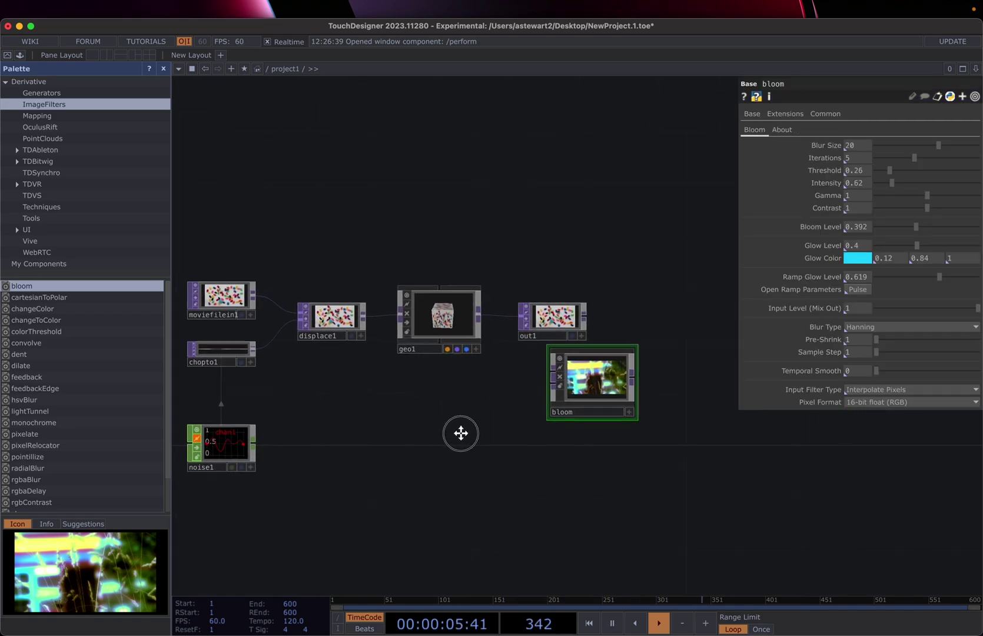
pyautogui.hscroll(2, 472, 400)
pyautogui.moveTo(519, 402); pyautogui.dragTo(550, 429)
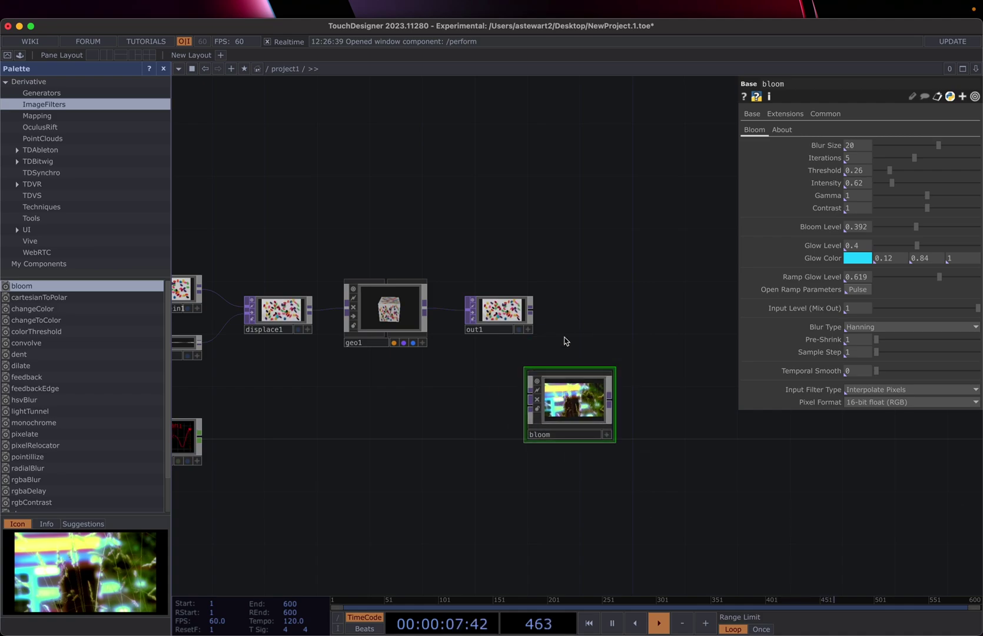
pyautogui.moveTo(534, 311); pyautogui.dragTo(576, 401)
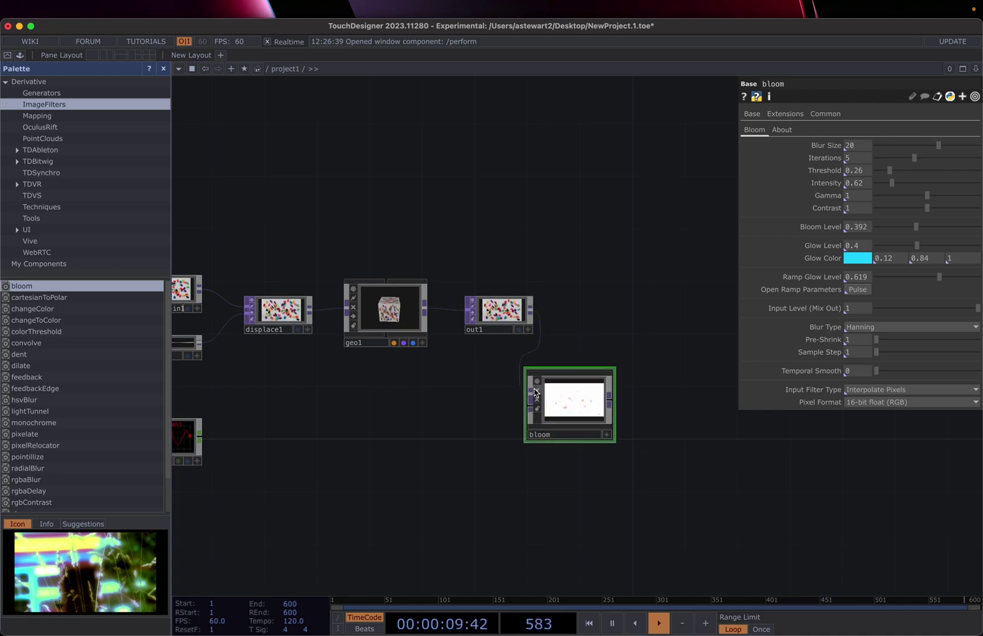
# Step: Delete the bloom node from the network
pyautogui.scroll(10, 575, 402)
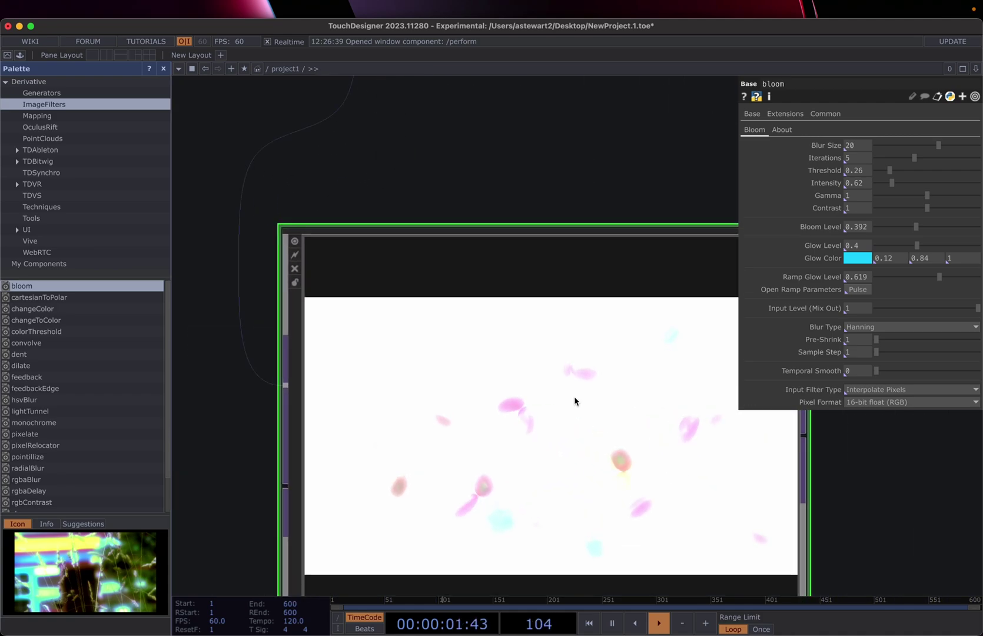
pyautogui.scroll(-10, 575, 401)
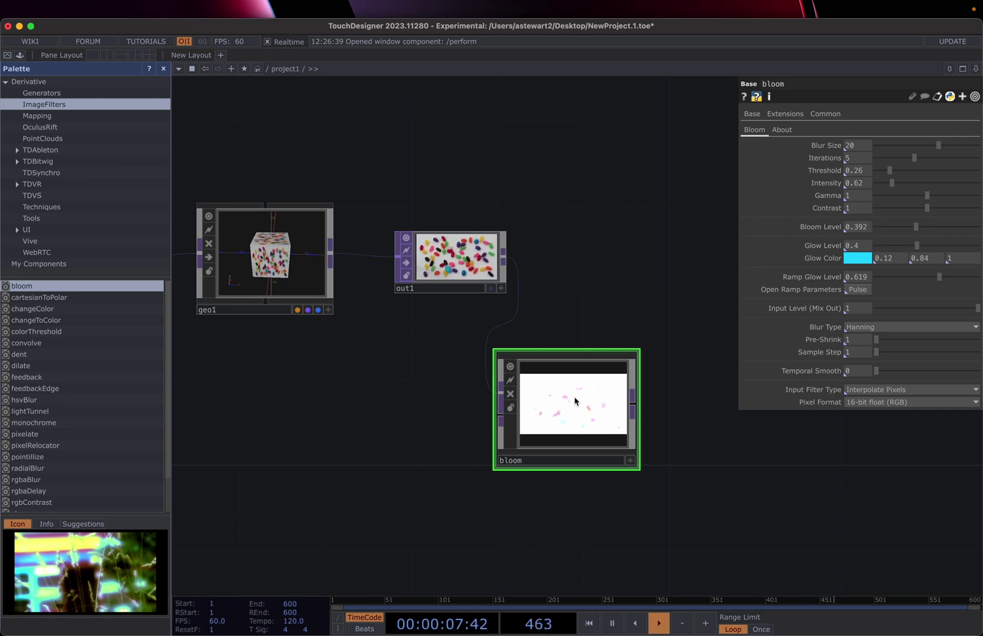
pyautogui.press('Delete')
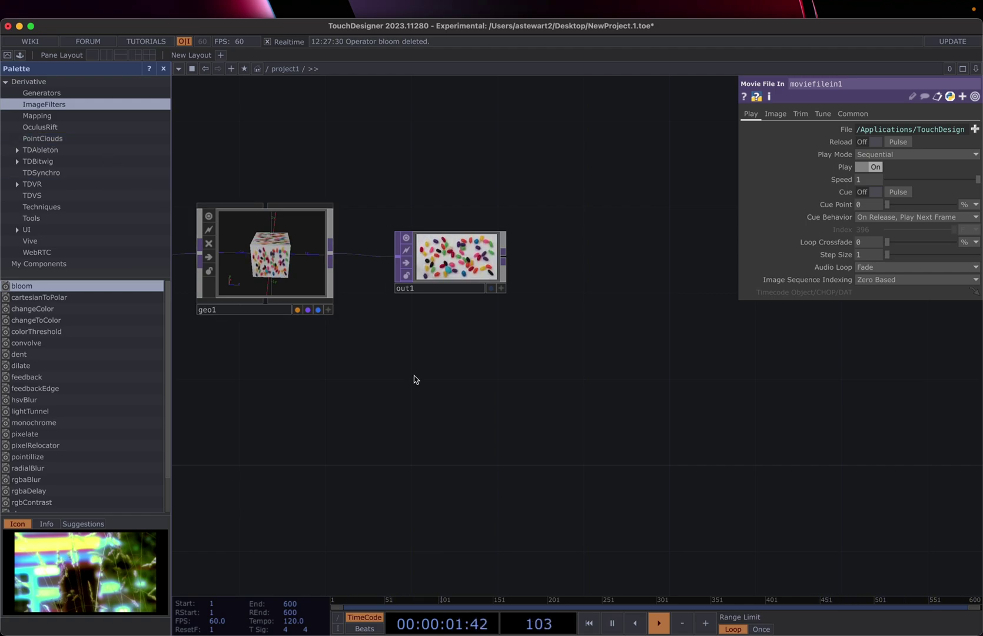
# Step: Open the OP Create Dialog and compare the COMP and CHOP lists, ending on CHOP
pyautogui.press('Tab')
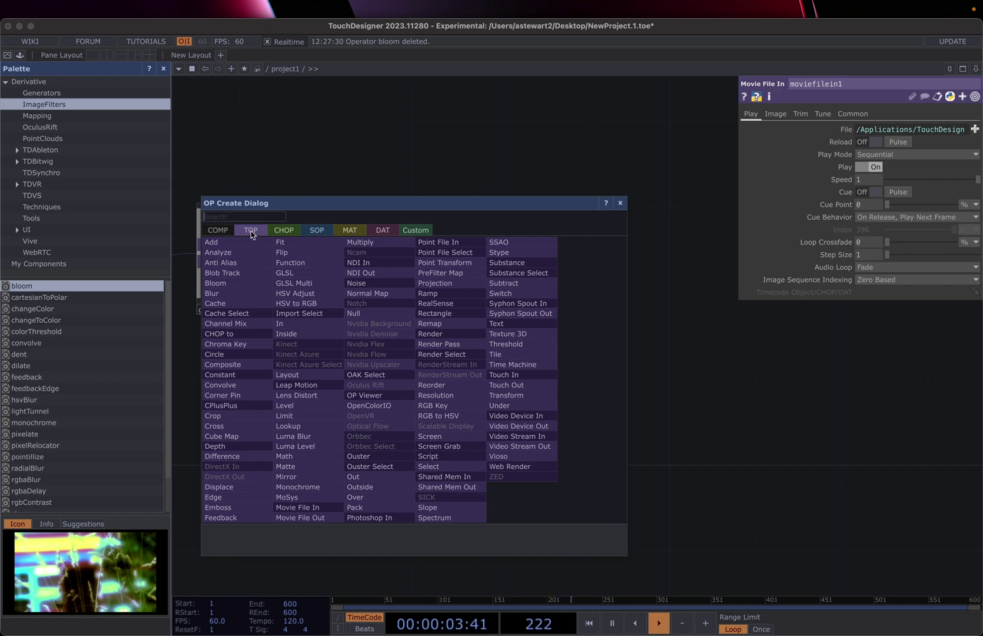
pyautogui.click(218, 231)
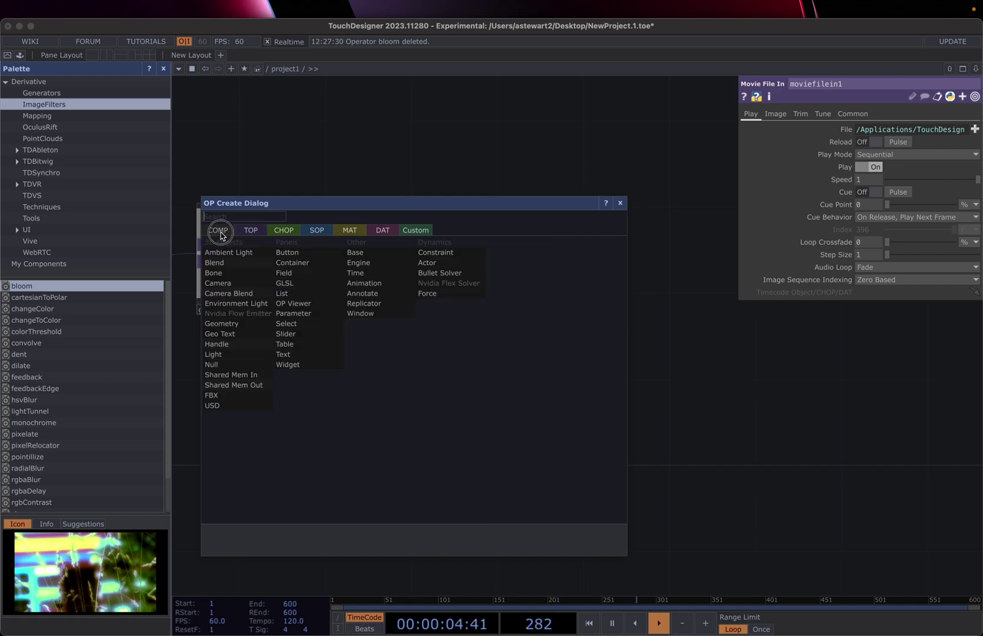
pyautogui.click(278, 230)
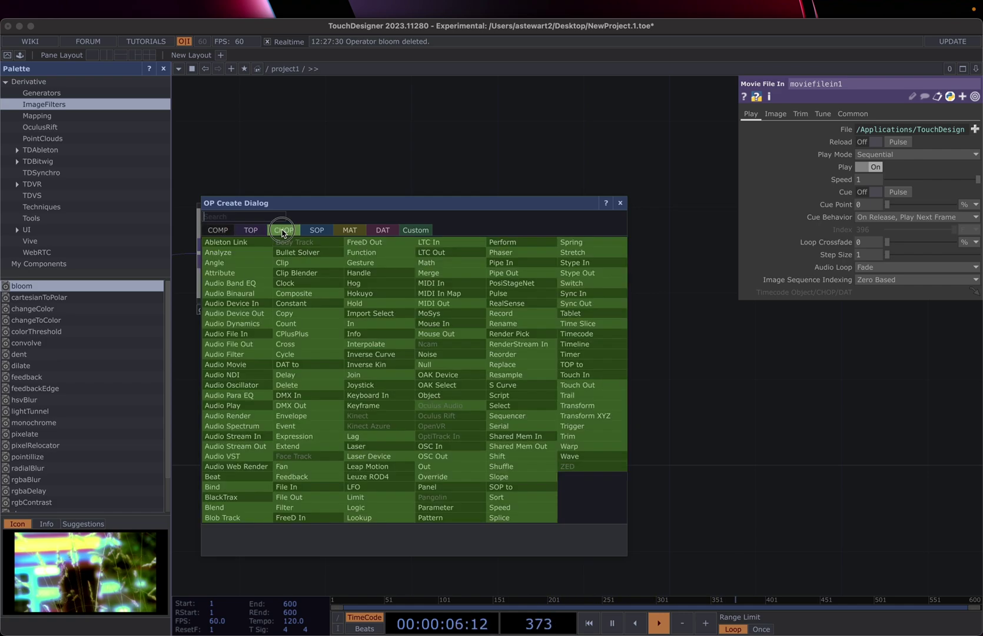
pyautogui.click(222, 233)
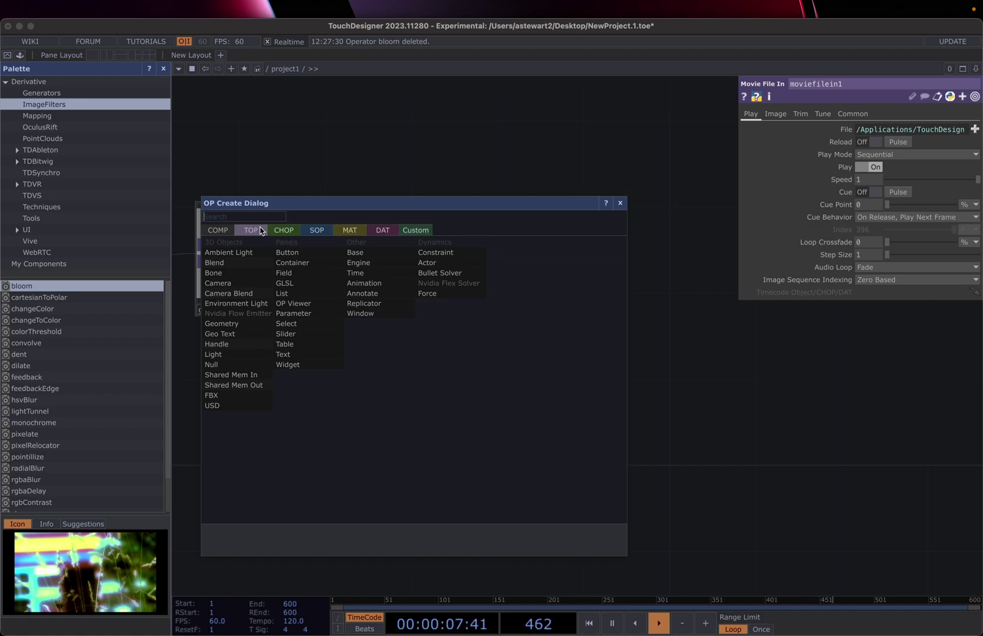
pyautogui.click(289, 232)
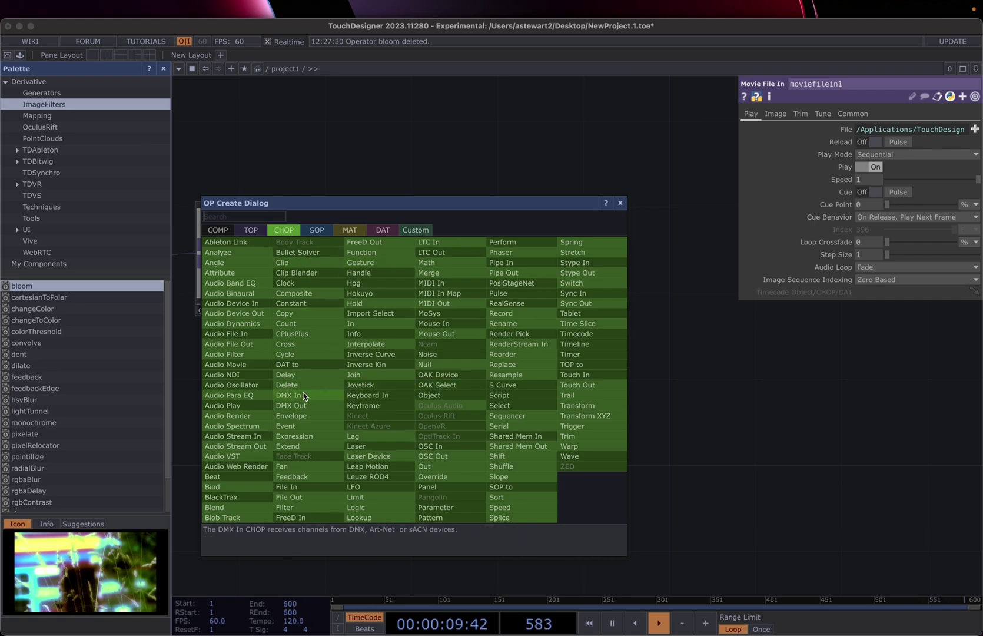
# Step: Browse the SOP, MAT, DAT and empty Custom lists, then the COMP, CHOP and TOP lists
pyautogui.click(313, 231)
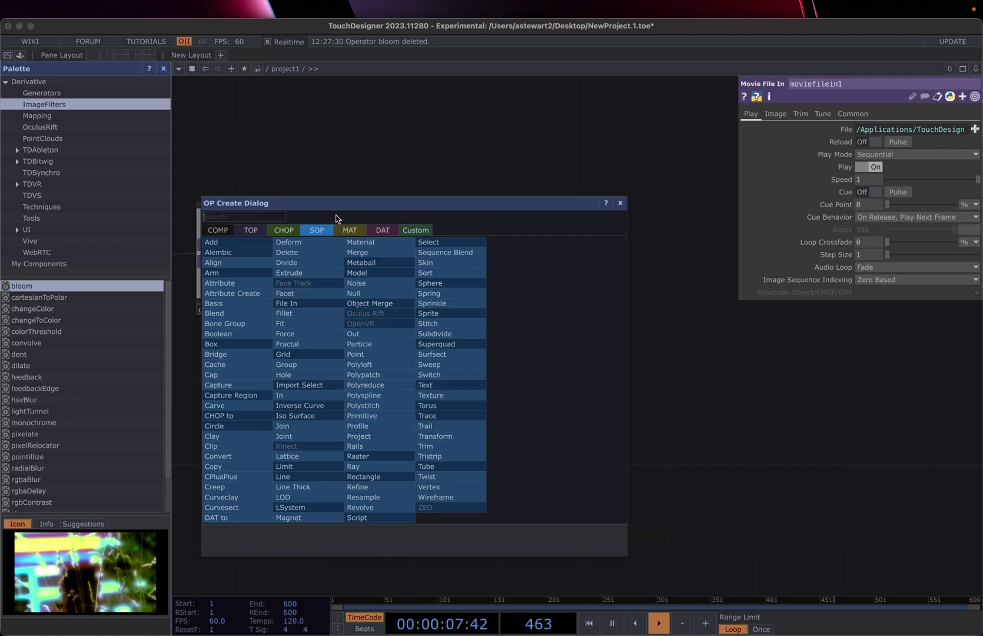
pyautogui.click(352, 231)
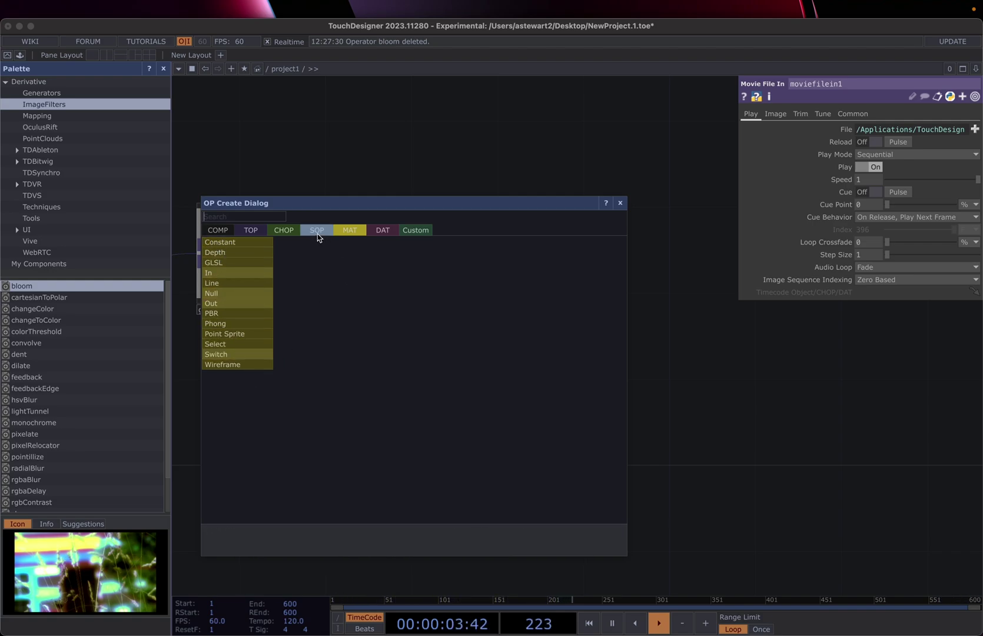
pyautogui.click(382, 229)
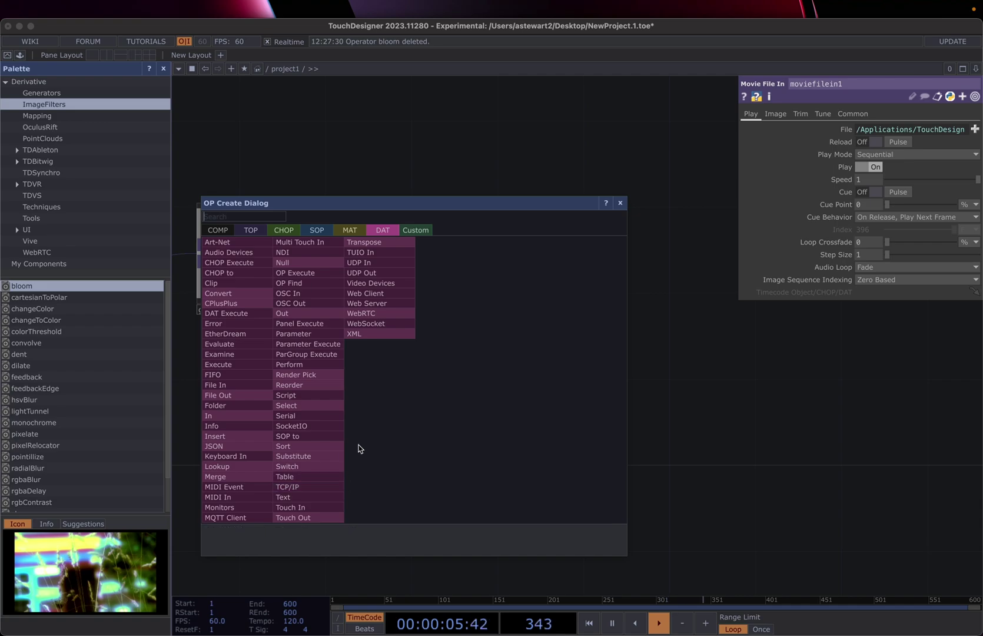
pyautogui.click(408, 233)
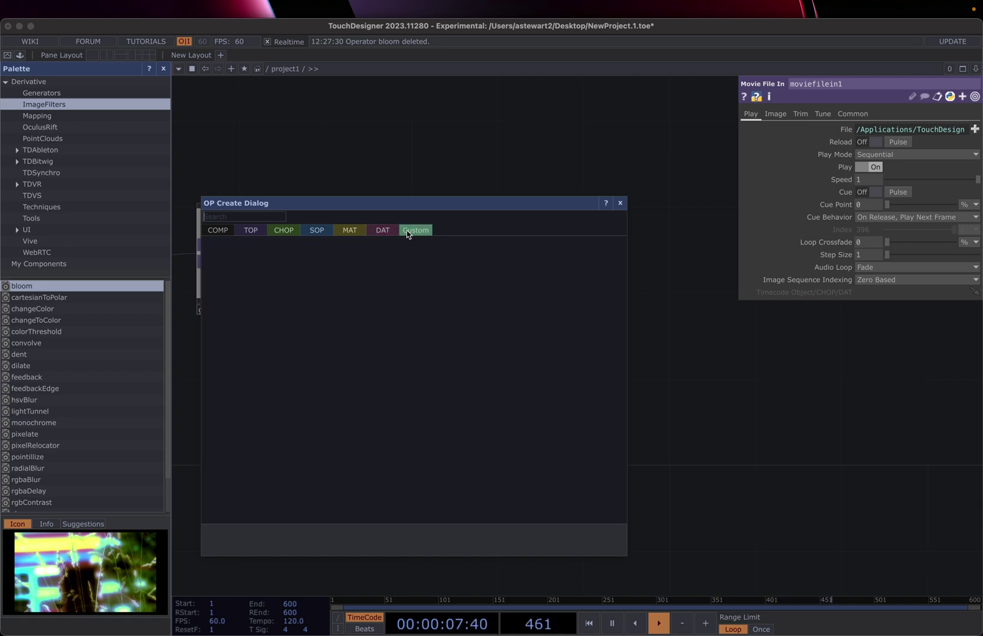
pyautogui.click(213, 235)
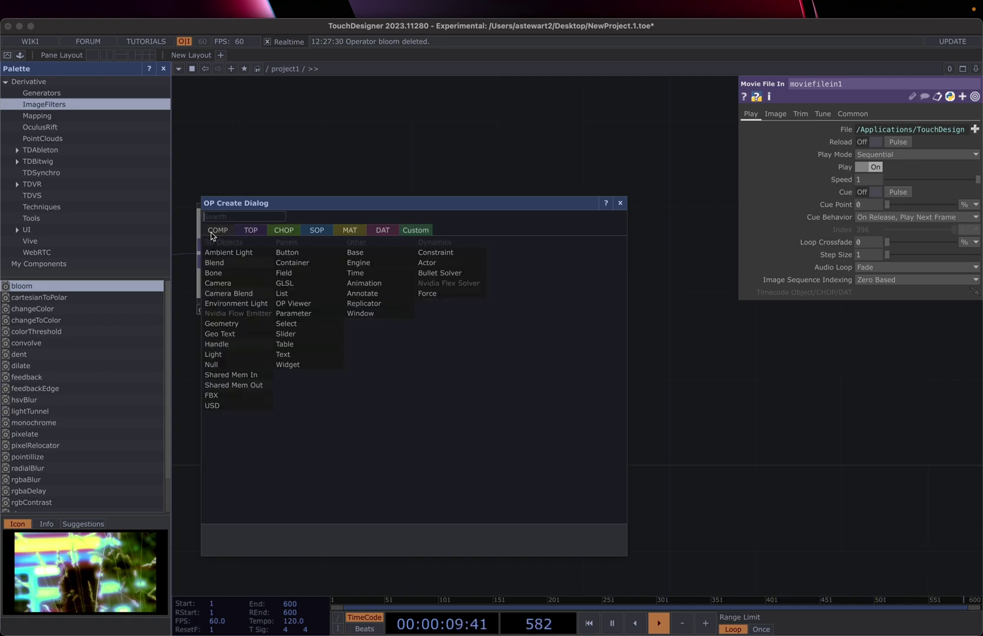
pyautogui.click(282, 230)
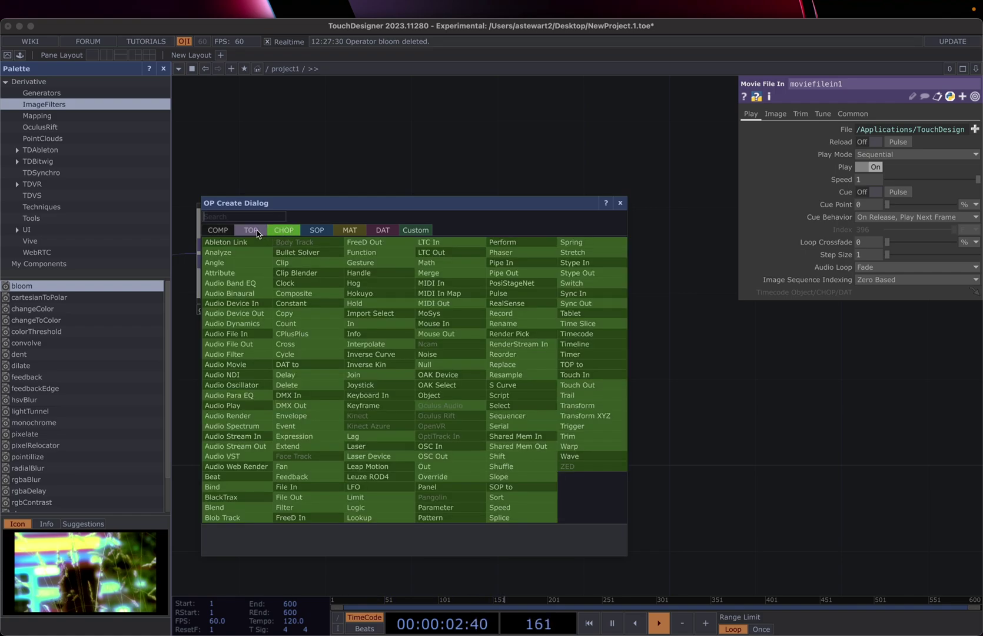
pyautogui.click(257, 233)
pyautogui.click(620, 203)
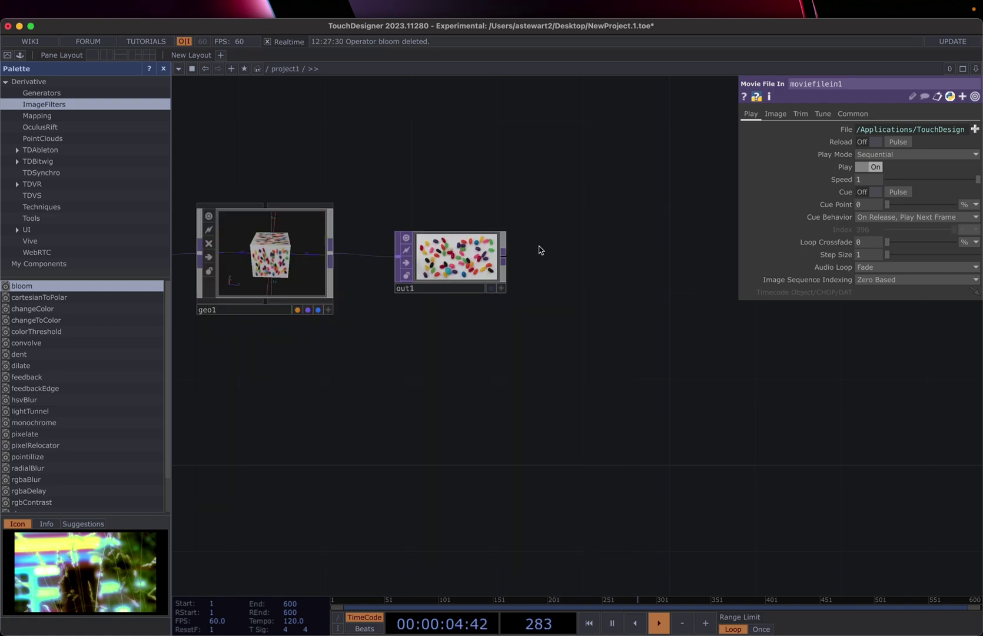
pyautogui.scroll(-3, 619, 424)
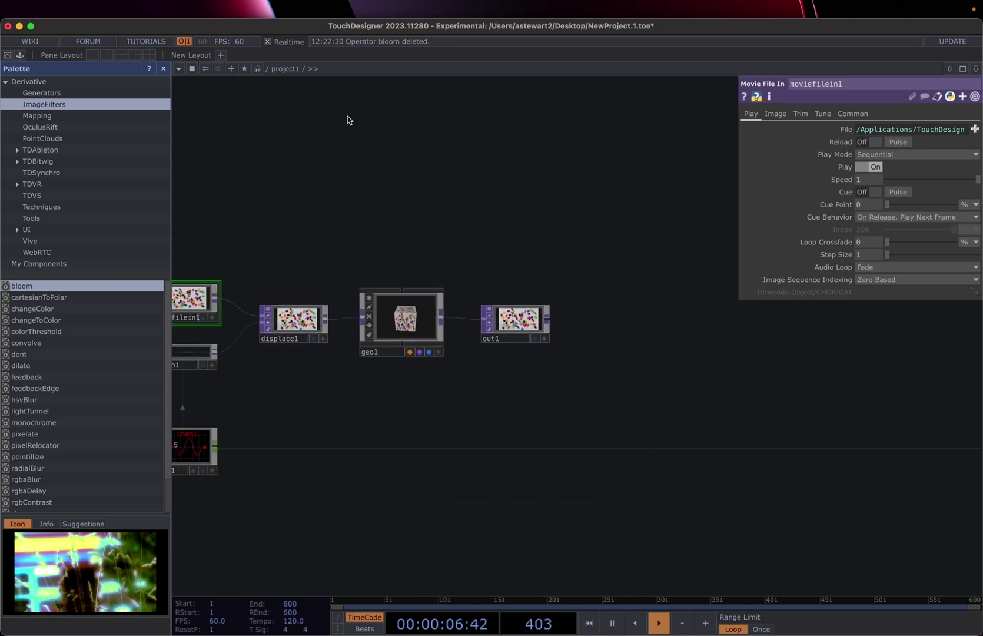
pyautogui.moveTo(94, 7)
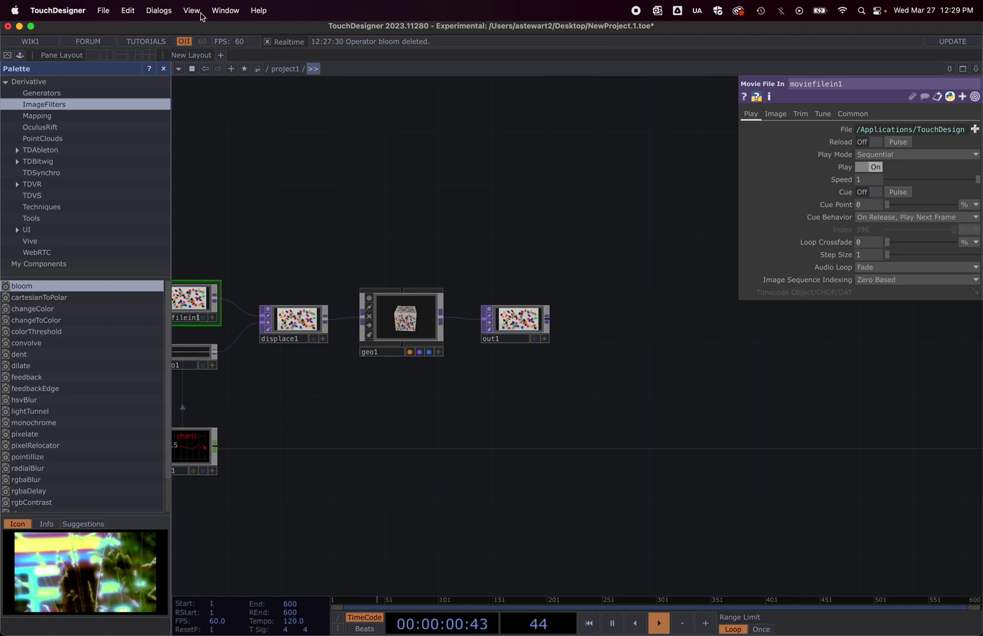
pyautogui.click(232, 14)
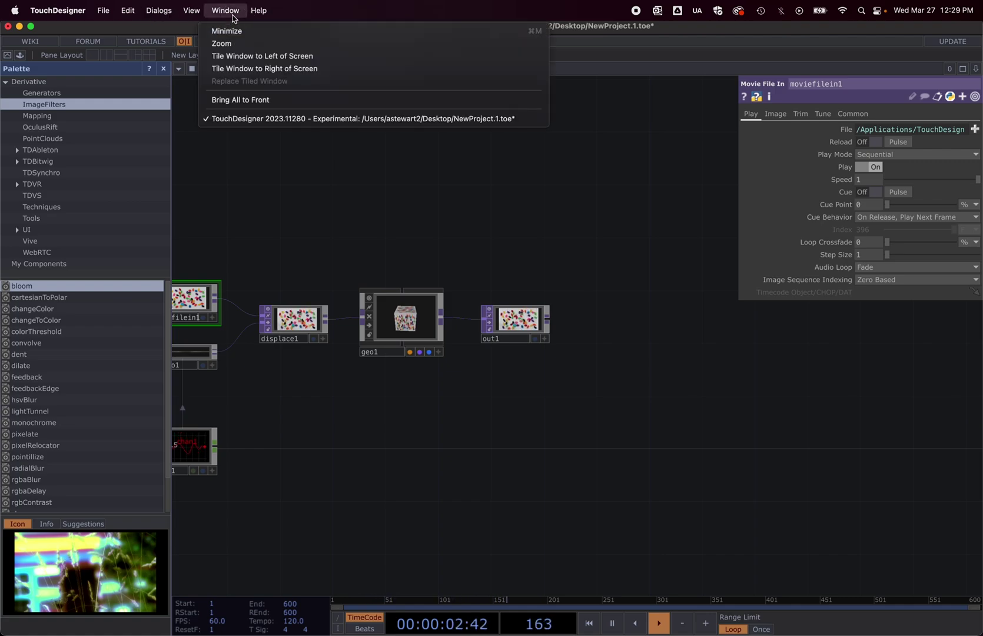
pyautogui.moveTo(192, 11)
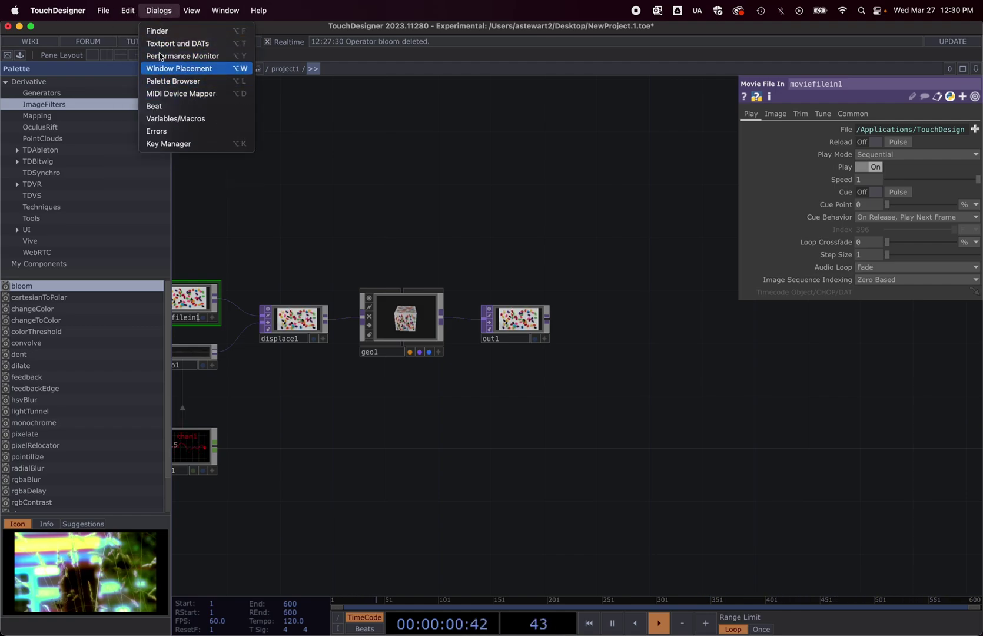
pyautogui.moveTo(129, 13)
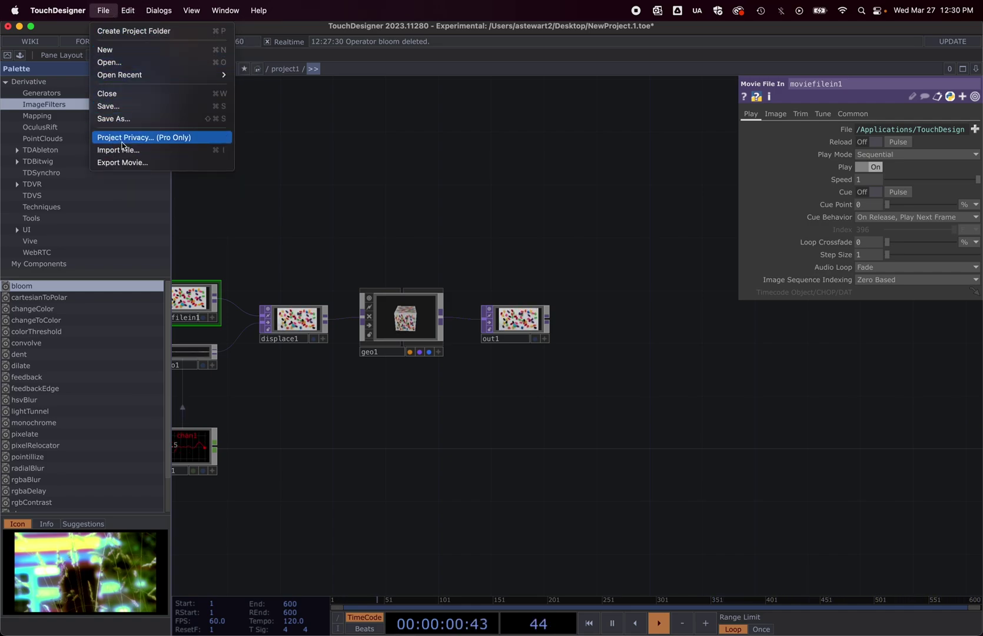
pyautogui.moveTo(63, 7)
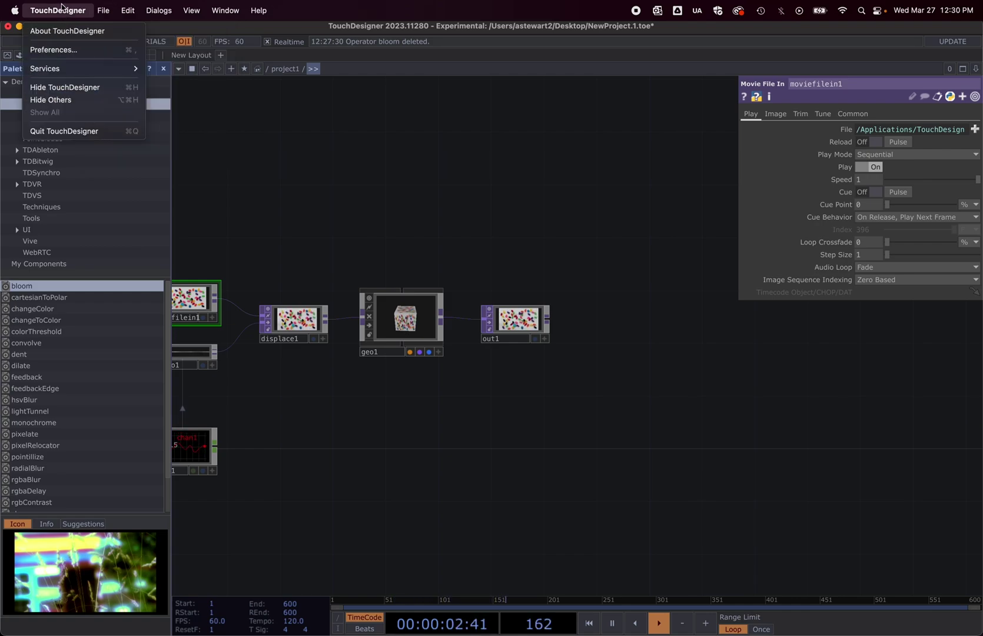
# Step: Close the menus, then zoom and pan the network until noise1, chopto1, displace1, geo1 and out1 are all visible
pyautogui.click(416, 185)
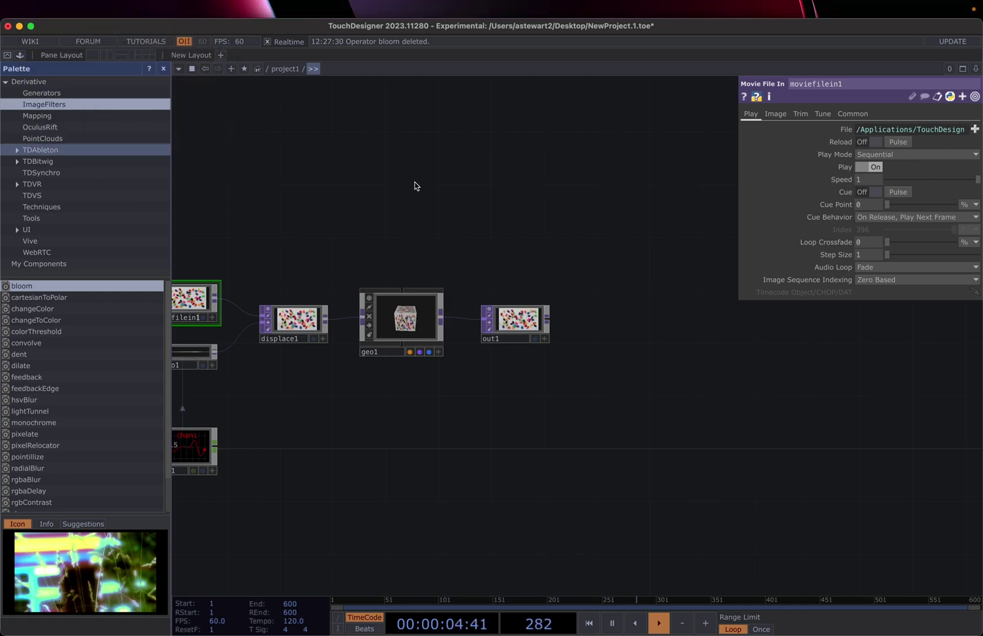
pyautogui.scroll(-3, 416, 185)
pyautogui.moveTo(347, 402); pyautogui.dragTo(437, 392)
pyautogui.scroll(-2, 437, 392)
pyautogui.scroll(1, 437, 391)
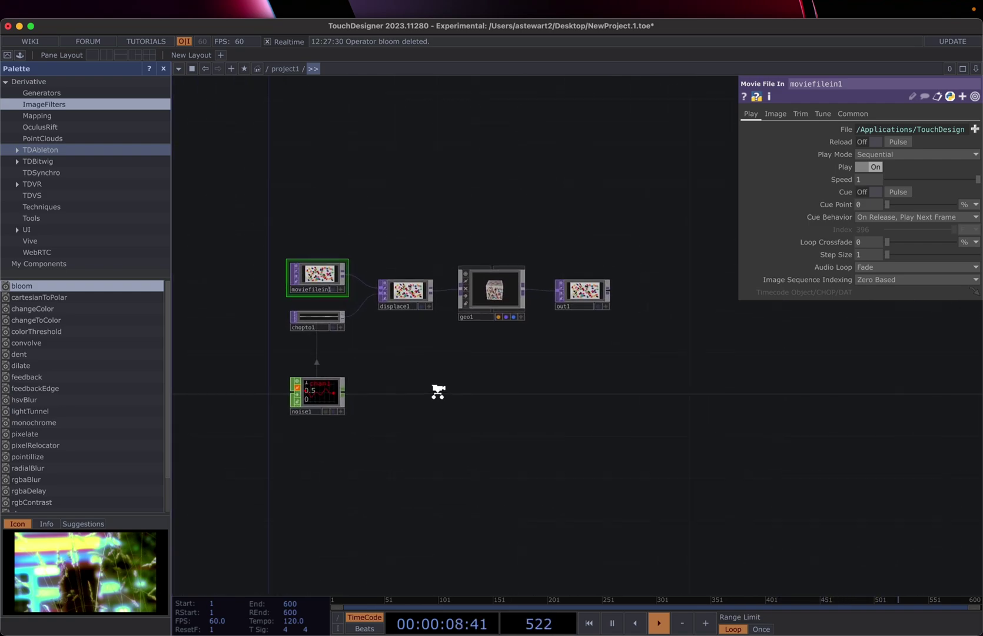
pyautogui.scroll(3, 438, 393)
pyautogui.scroll(-2, 436, 393)
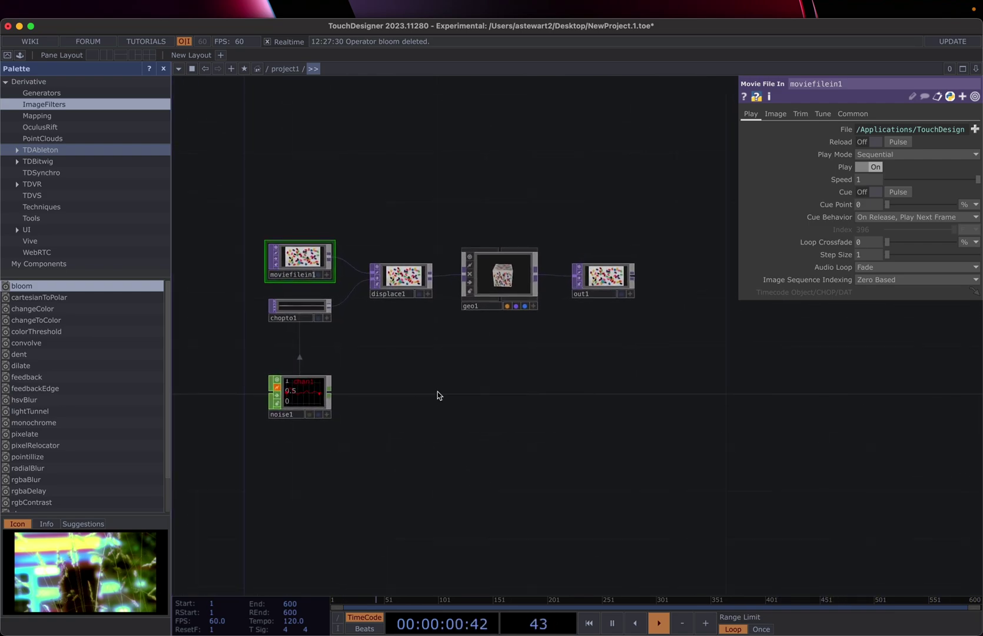
pyautogui.moveTo(437, 391); pyautogui.dragTo(384, 290)
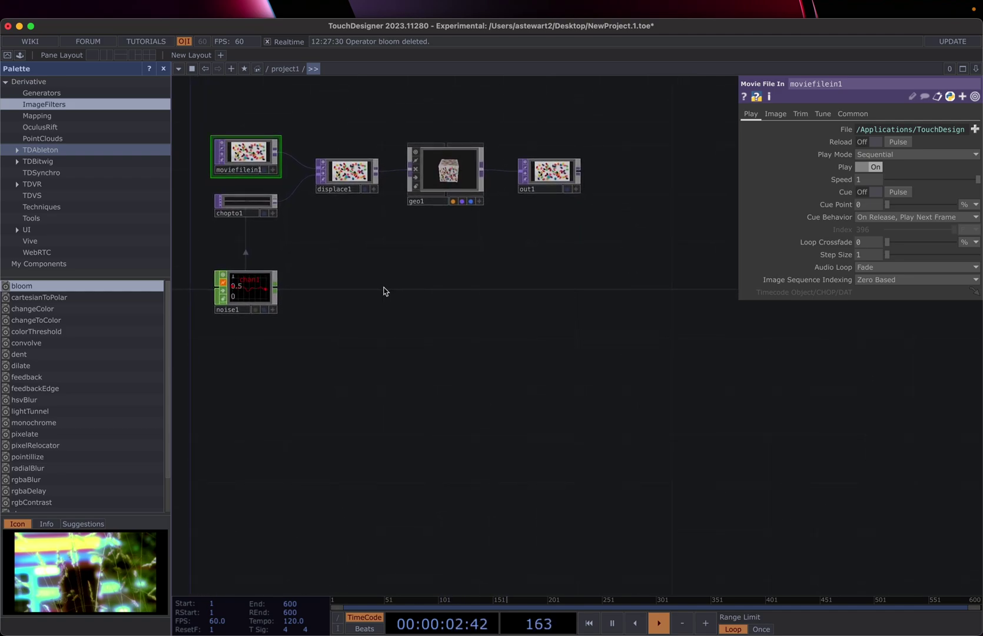